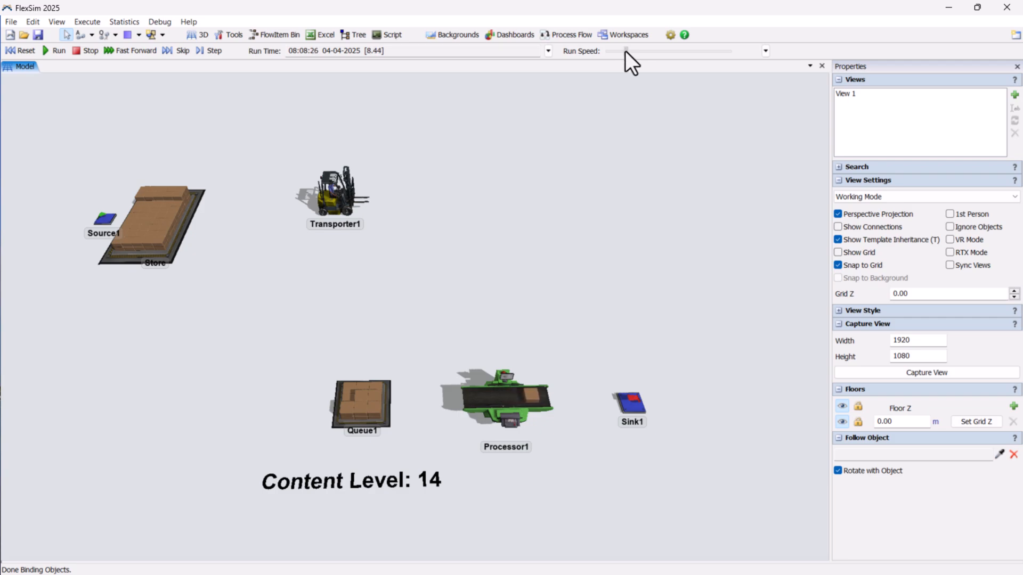
- Watch the finished model run, setting the run speed to 21.49 and raising it to about 84.35
drag(625, 51, 621, 50)
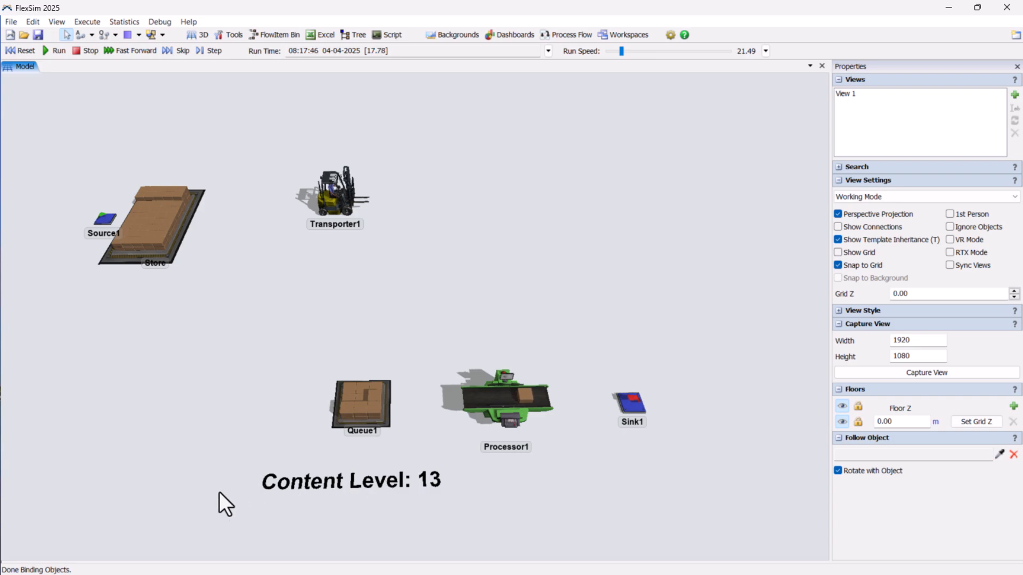
drag(622, 53, 628, 52)
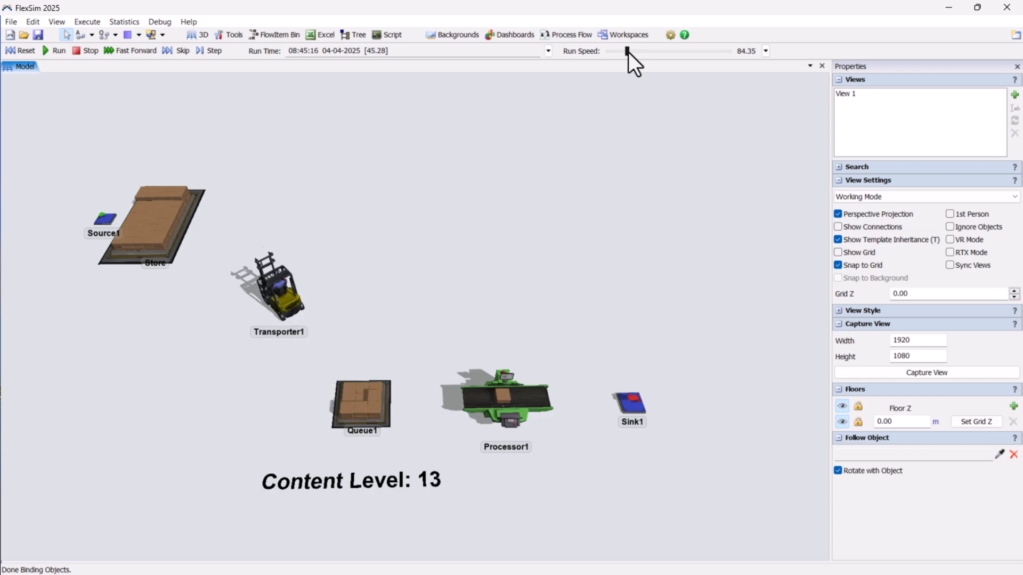
drag(628, 53, 630, 52)
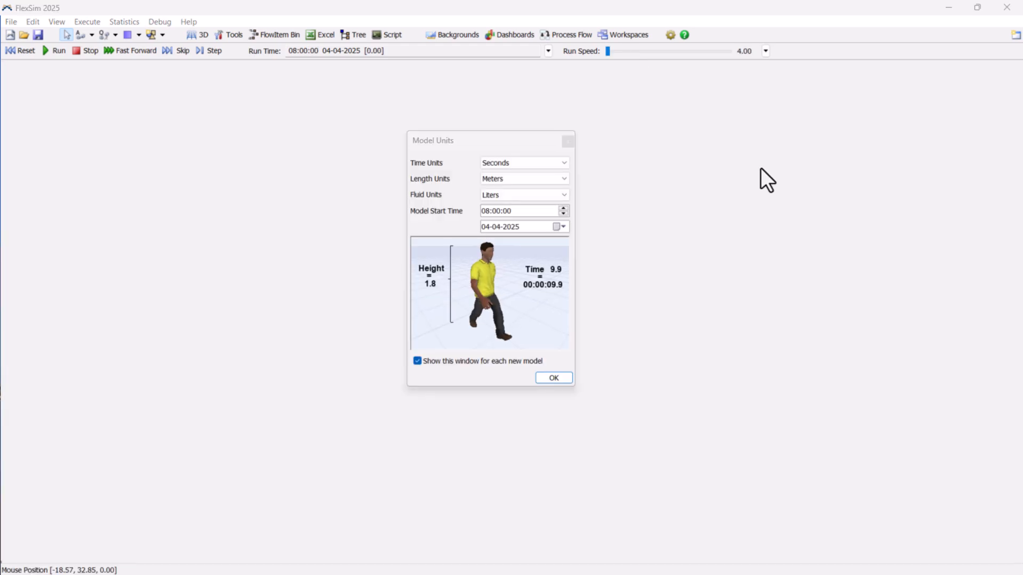
- Set the new model's time units to minutes and accept the model units
click(557, 163)
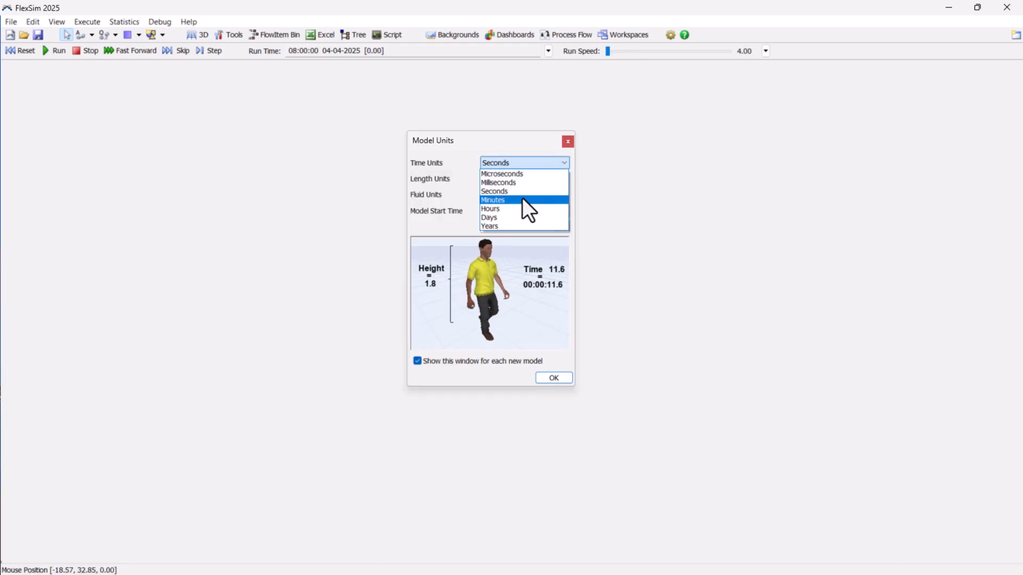
click(524, 200)
click(552, 377)
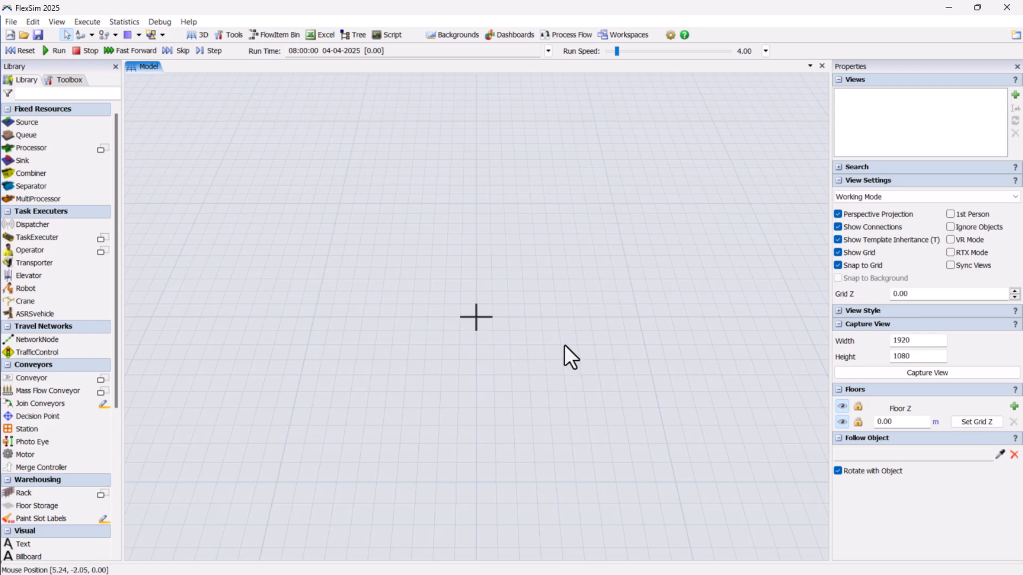
- Place a queue, a processor and a sink in a row from left to right on the model floor
drag(27, 135, 411, 320)
drag(50, 149, 568, 332)
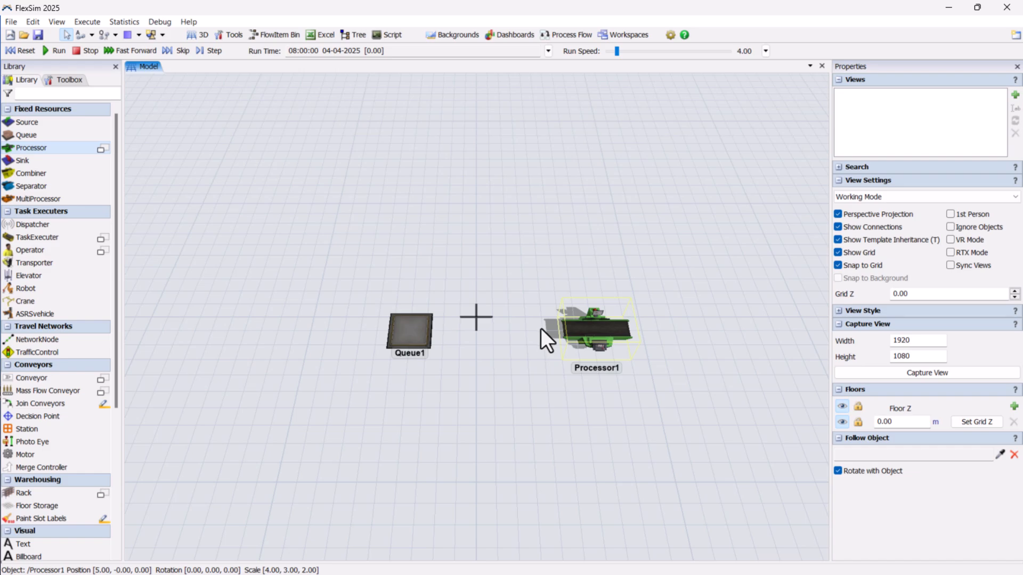
drag(54, 158, 662, 333)
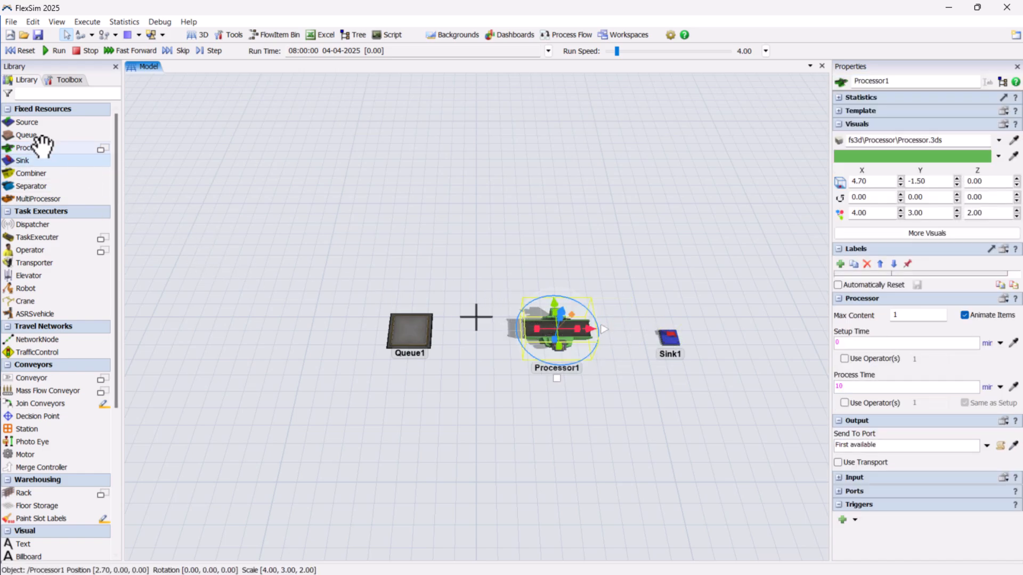
- Add a larger second queue, 3.30 by 5.00, behind the row, with a source beside it and a transporter between the two queues
drag(34, 134, 344, 192)
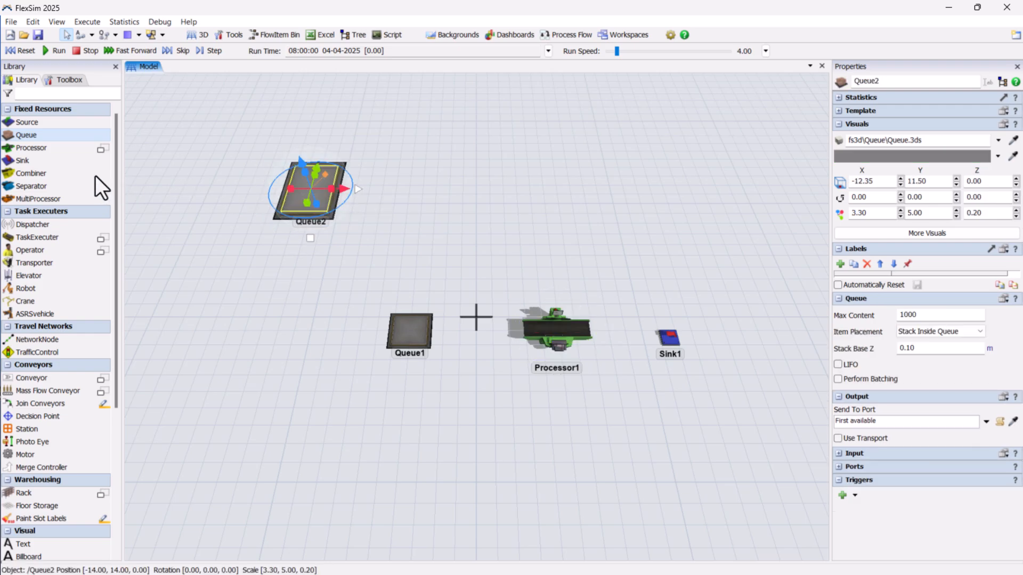
drag(35, 124, 244, 188)
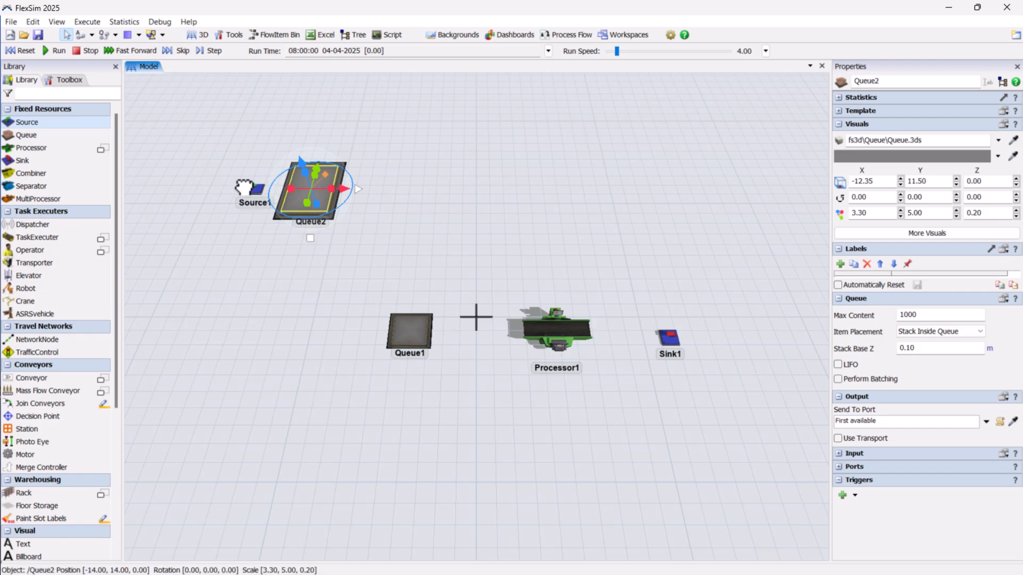
click(58, 262)
drag(58, 260, 401, 248)
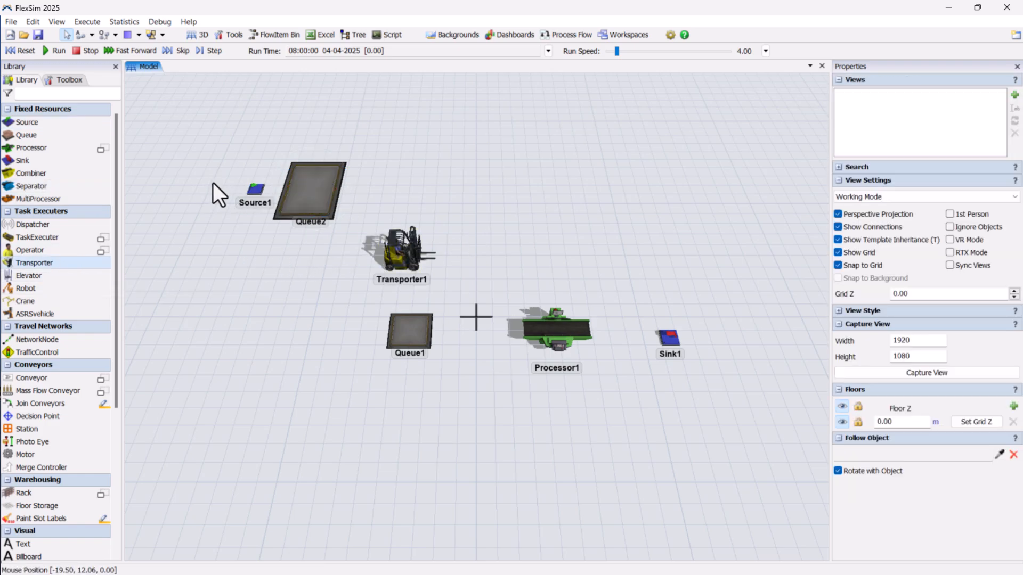
- Connect Queue1 to Processor1 and Processor1 to Sink1 with object connections
click(92, 35)
click(107, 53)
click(411, 333)
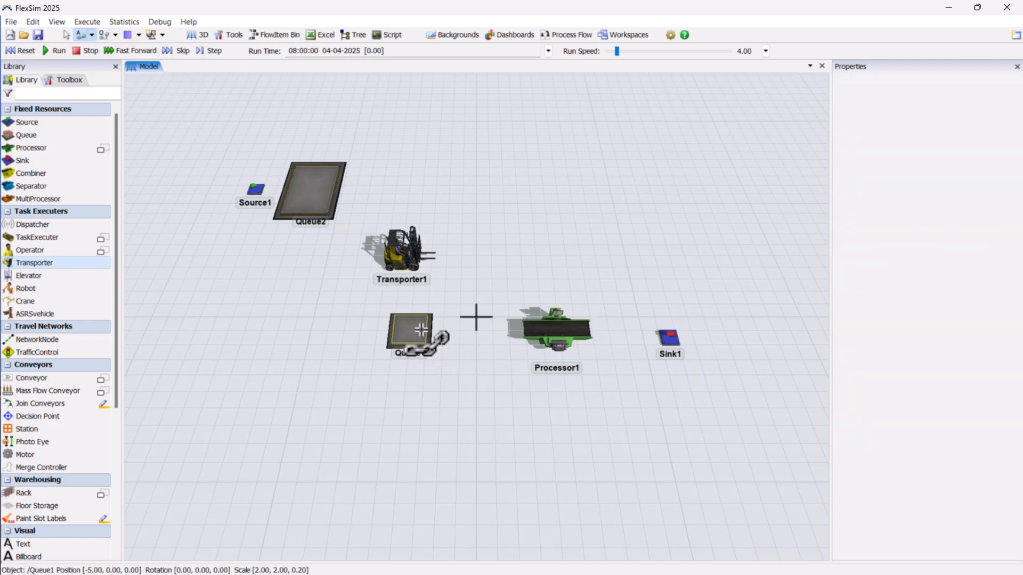
click(554, 326)
click(672, 338)
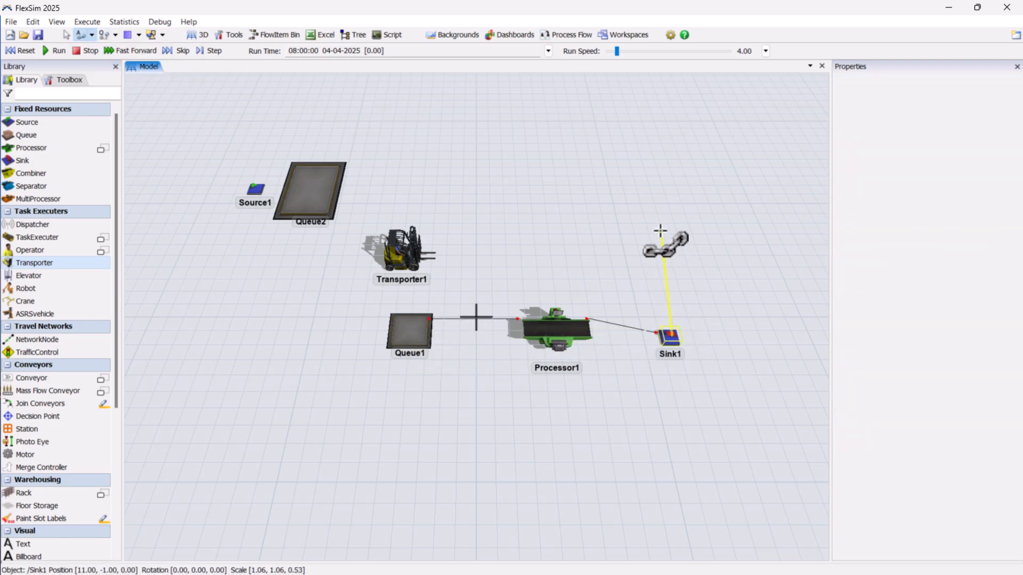
- Connect Source1 to Queue2 and leave connection mode
click(266, 192)
click(312, 189)
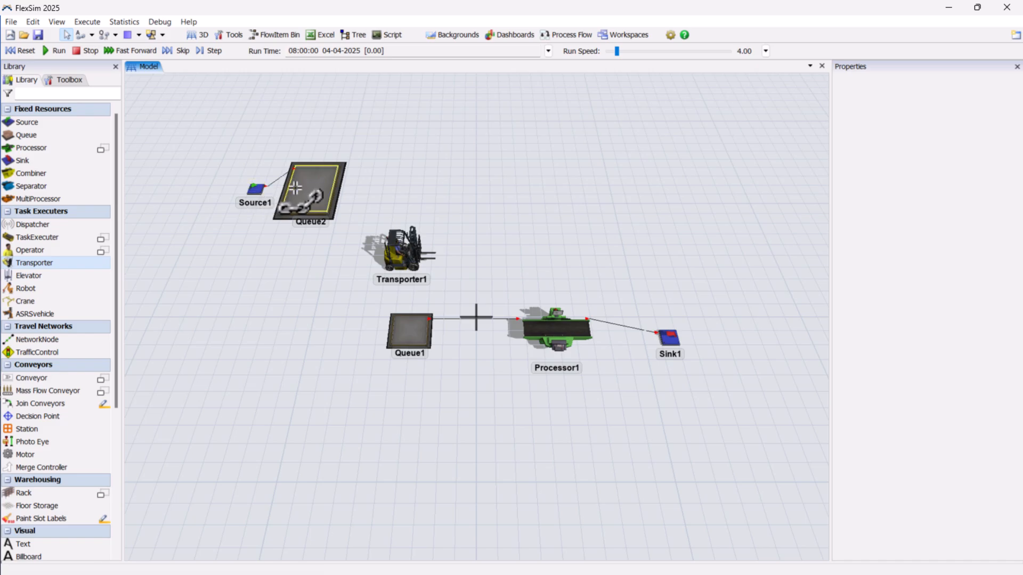
right_click(512, 127)
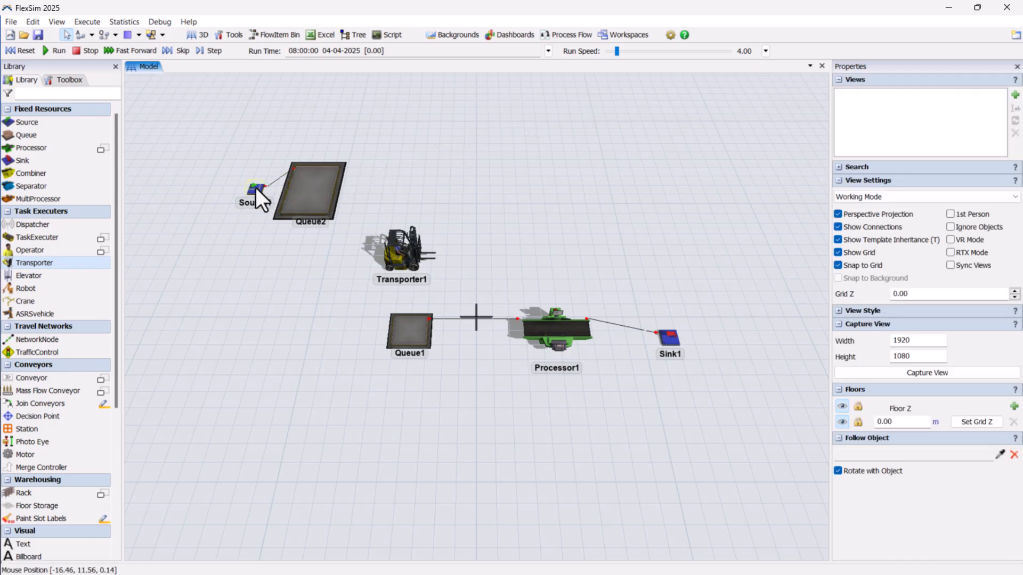
- Set Source1's inter-arrival time to 5
click(255, 187)
click(909, 372)
key(ctrl+a)
text(5)
- Rename Queue2 as Store and open its maximum content for editing
click(289, 179)
drag(902, 81, 827, 80)
text(St)
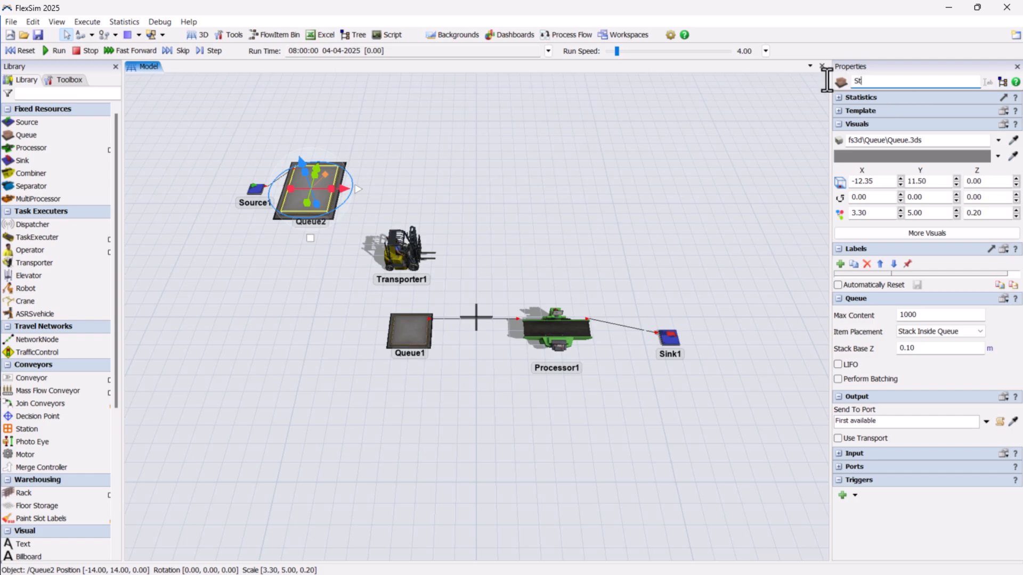
click(657, 130)
click(321, 196)
click(930, 314)
click(612, 281)
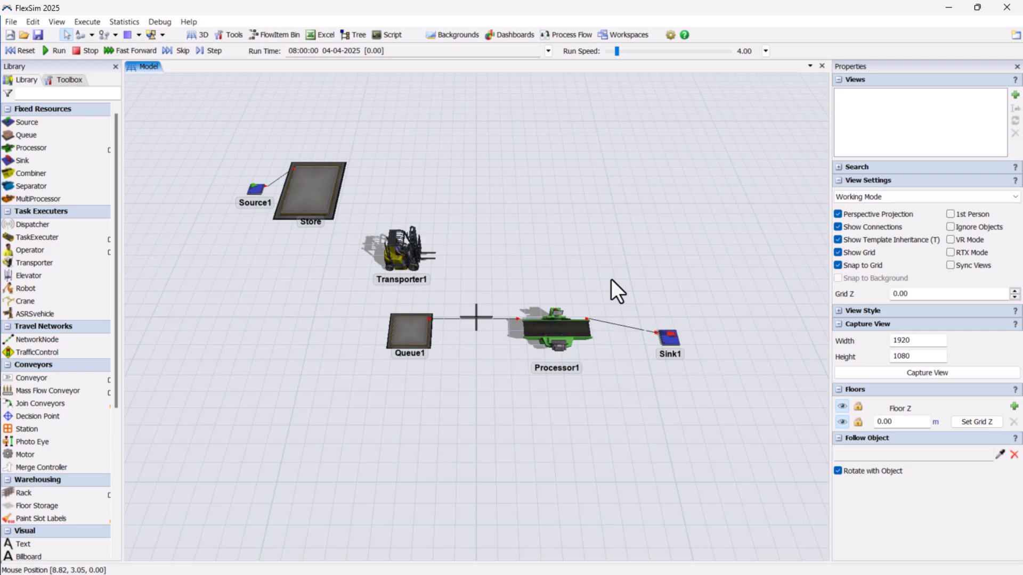
- Add a general process flow containing a Schedule Source with a Create Object activity attached beneath it
click(558, 31)
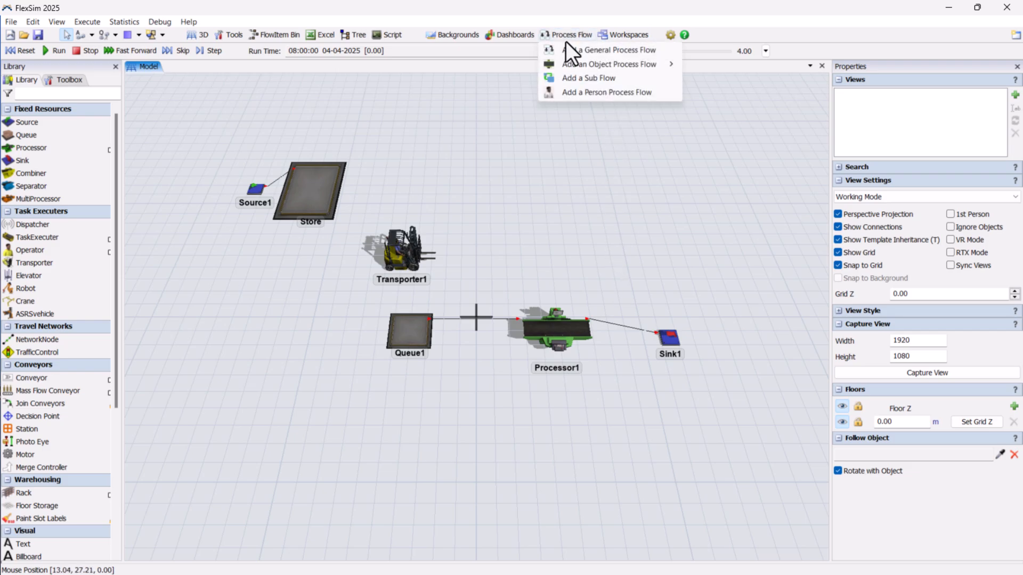
click(567, 47)
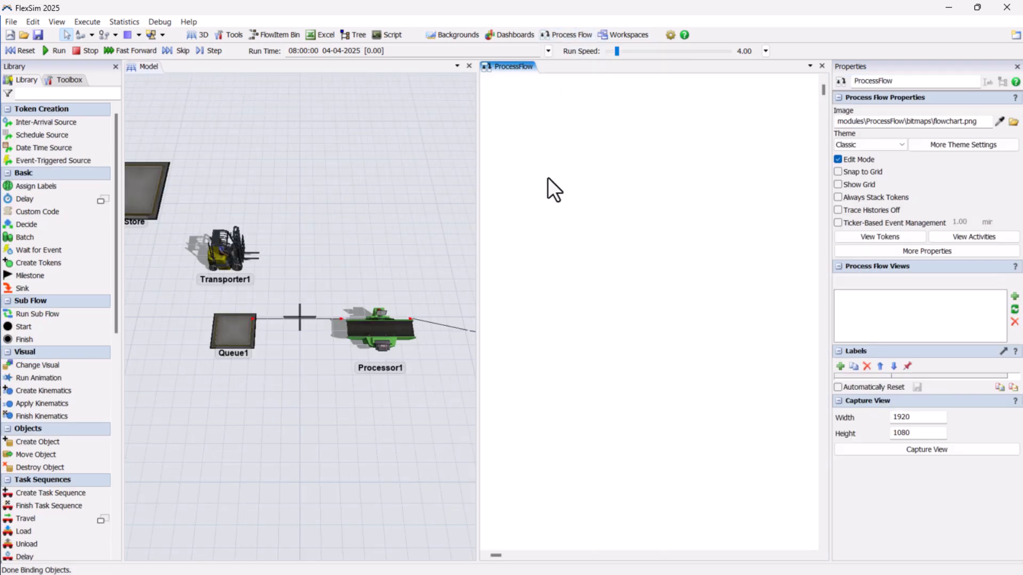
drag(53, 135, 644, 143)
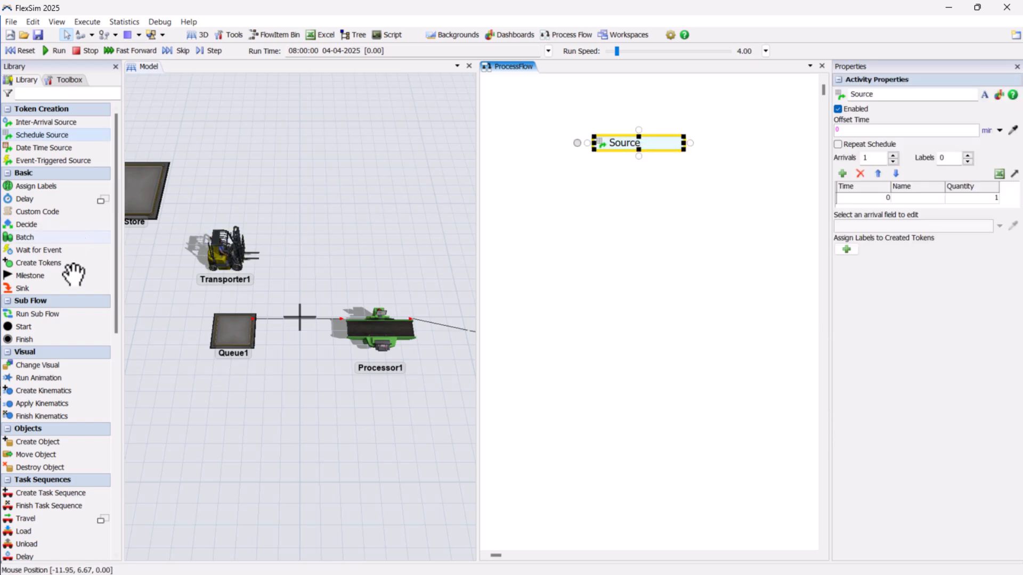
drag(51, 437, 648, 157)
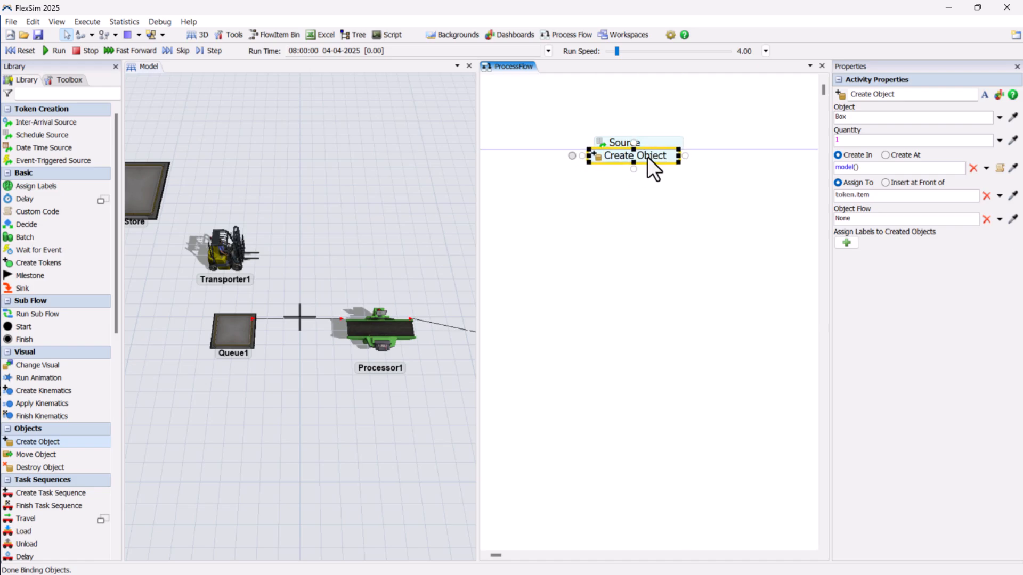
- Configure the Create Object activity to create a quantity of 15 boxes in Queue1
double_click(607, 158)
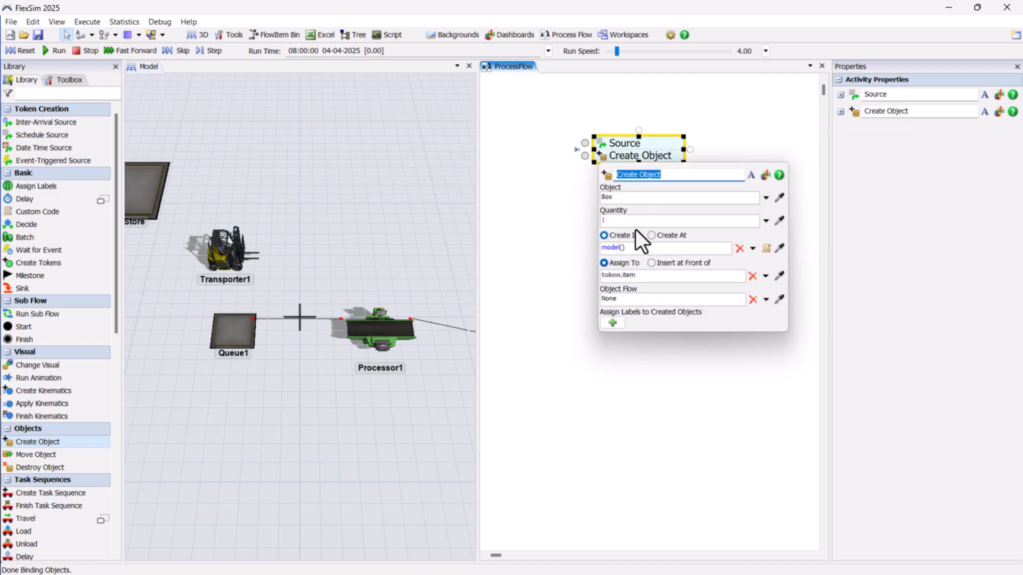
click(635, 221)
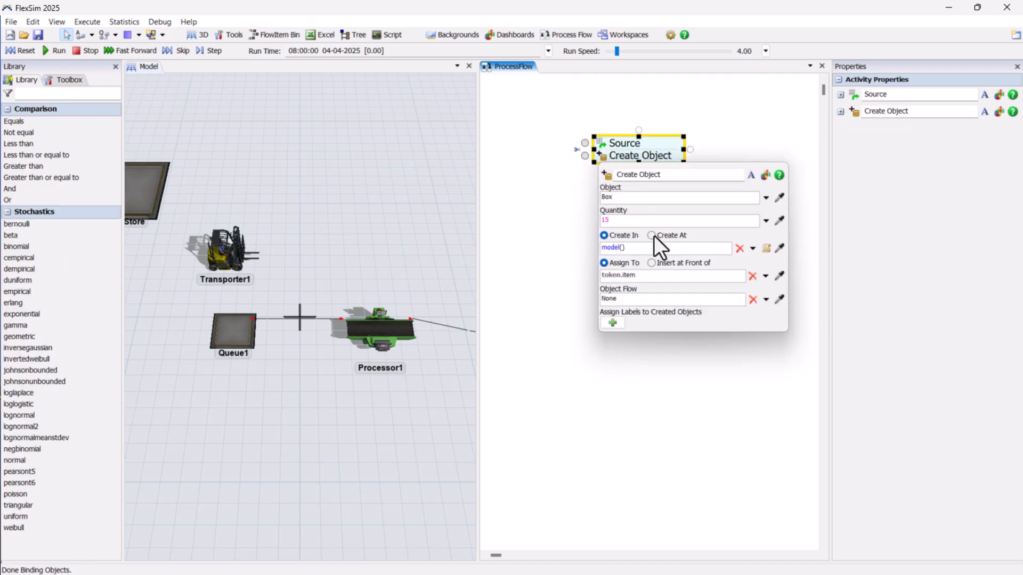
click(779, 249)
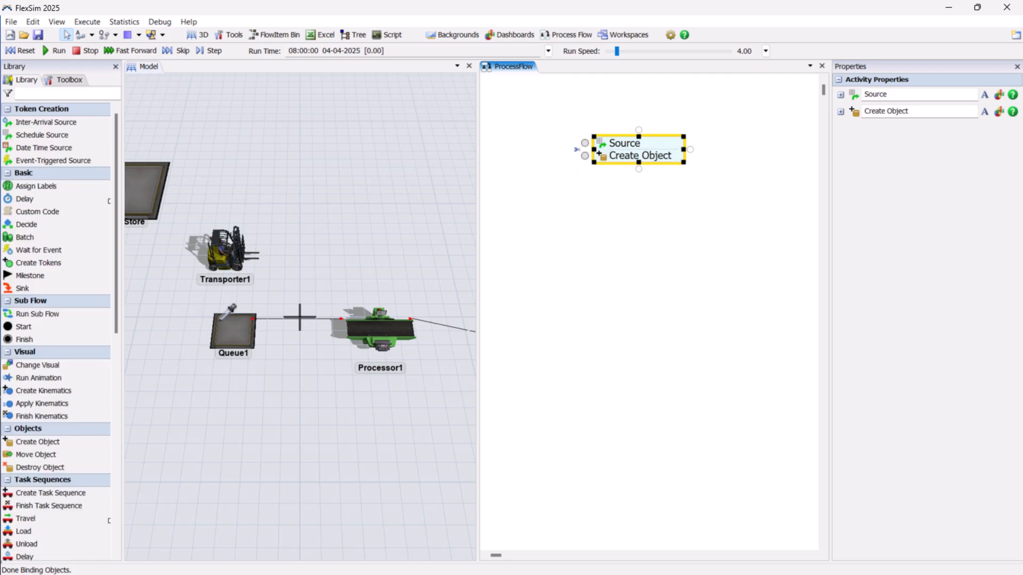
click(233, 329)
click(252, 333)
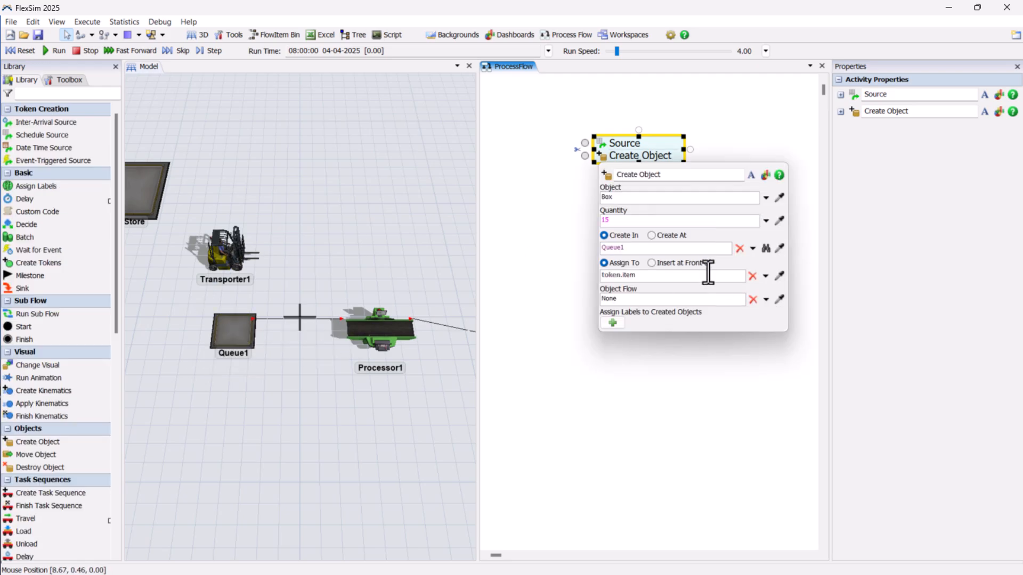
click(583, 233)
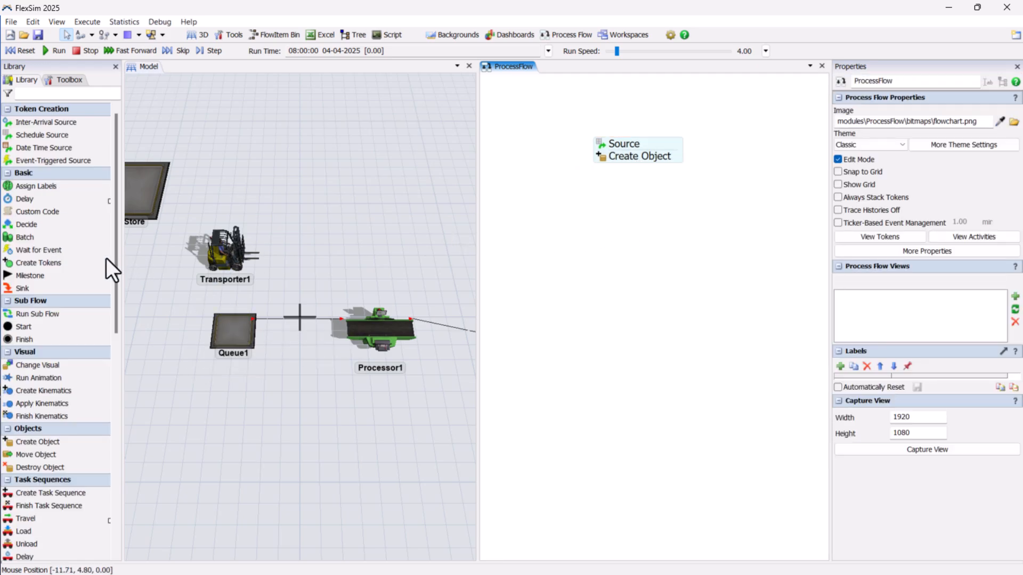
- Add a Wait for Event activity below the first block and link it to Queue1's On Content Change event
drag(62, 247, 680, 239)
click(229, 333)
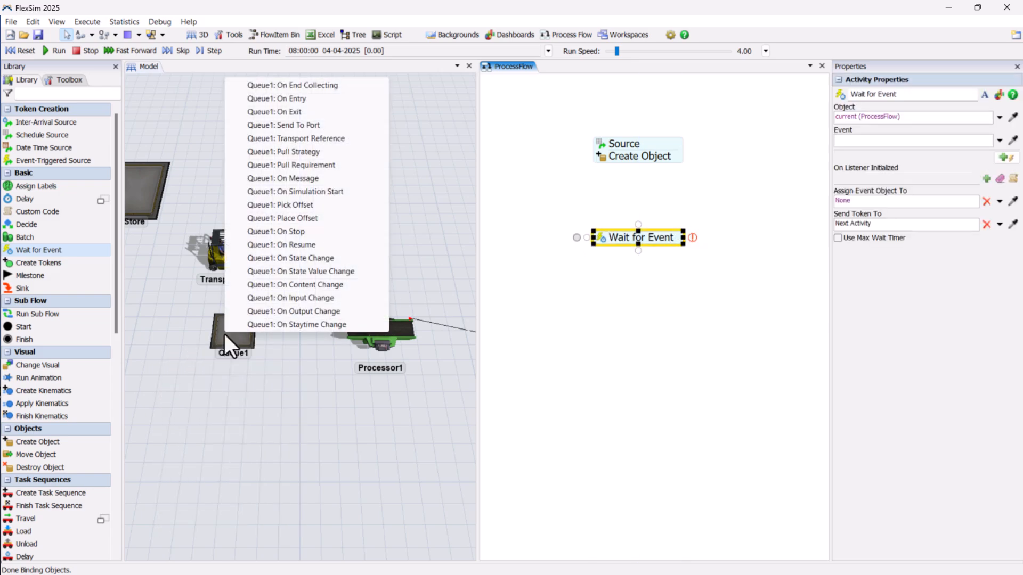
click(309, 284)
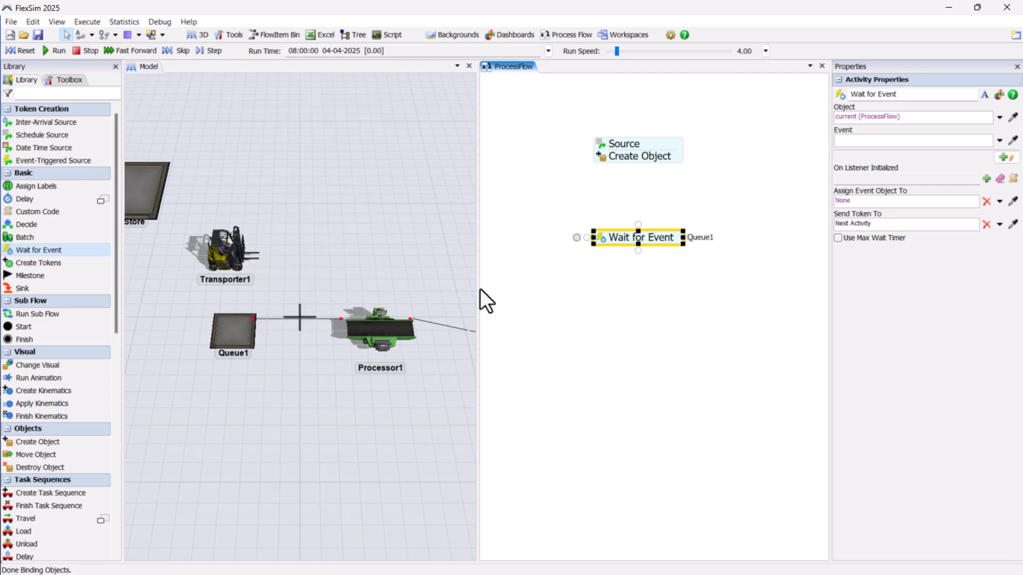
- Set the Wait for Event change rule to Decrease To Or Through Value and enter its threshold value
click(600, 237)
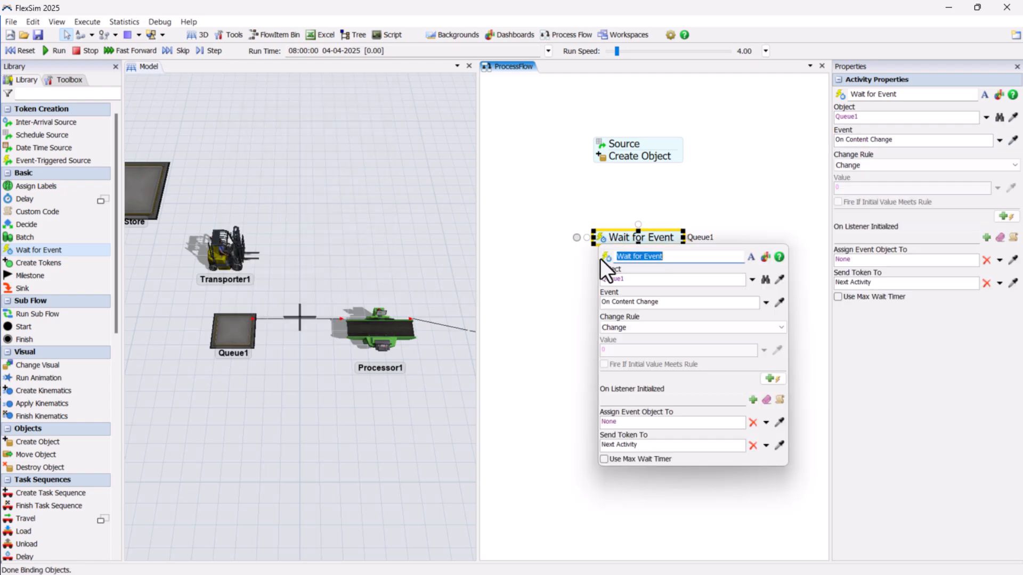
click(647, 327)
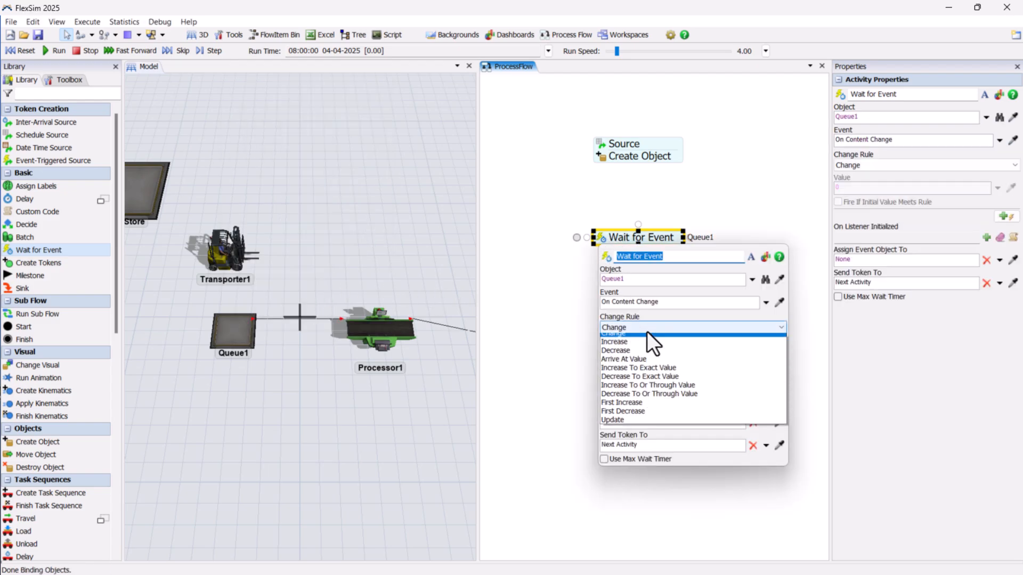
click(651, 395)
click(620, 350)
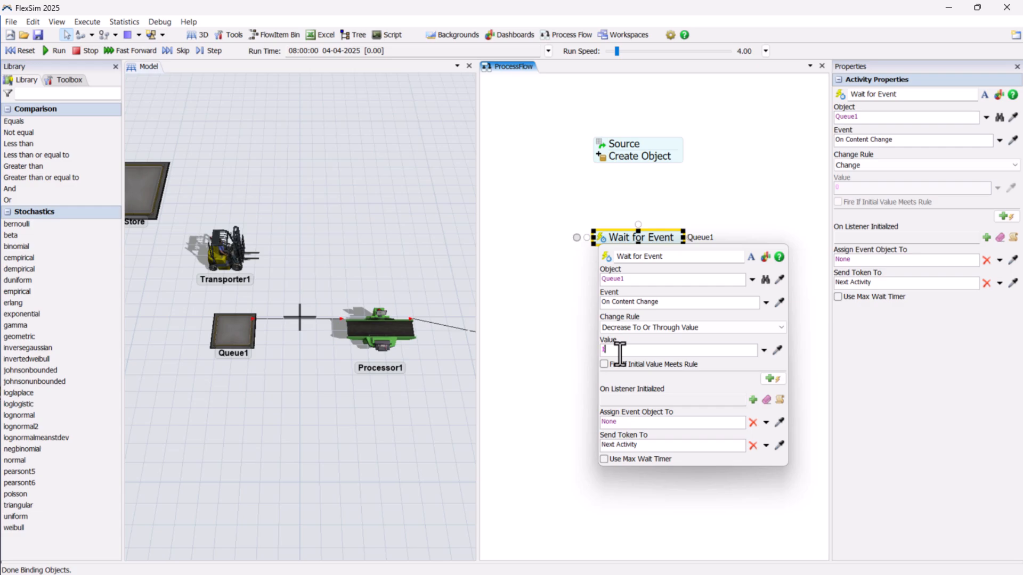
click(540, 287)
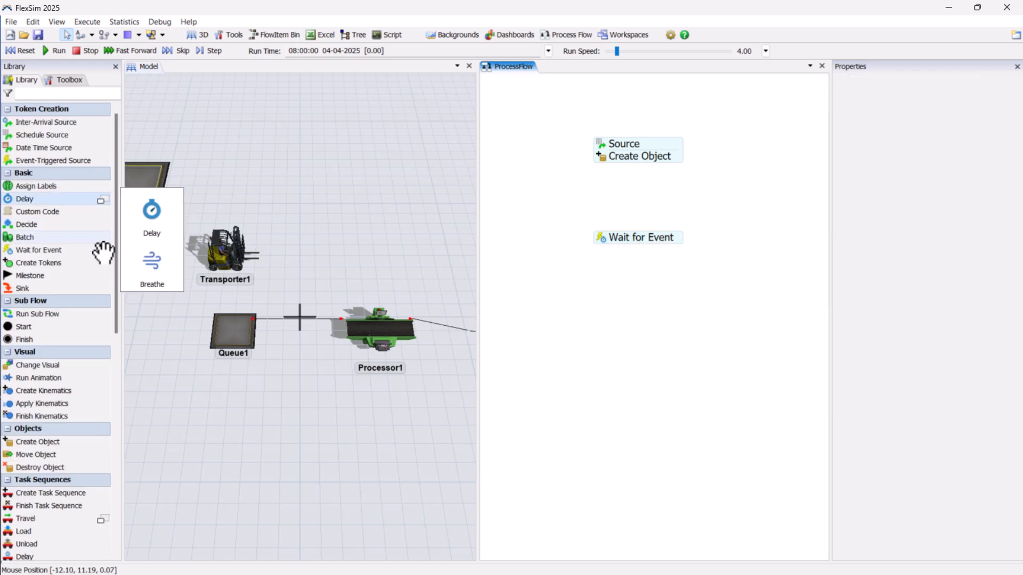
- Add a Breathe activity and attach it directly beneath Wait for Event
click(143, 276)
click(652, 262)
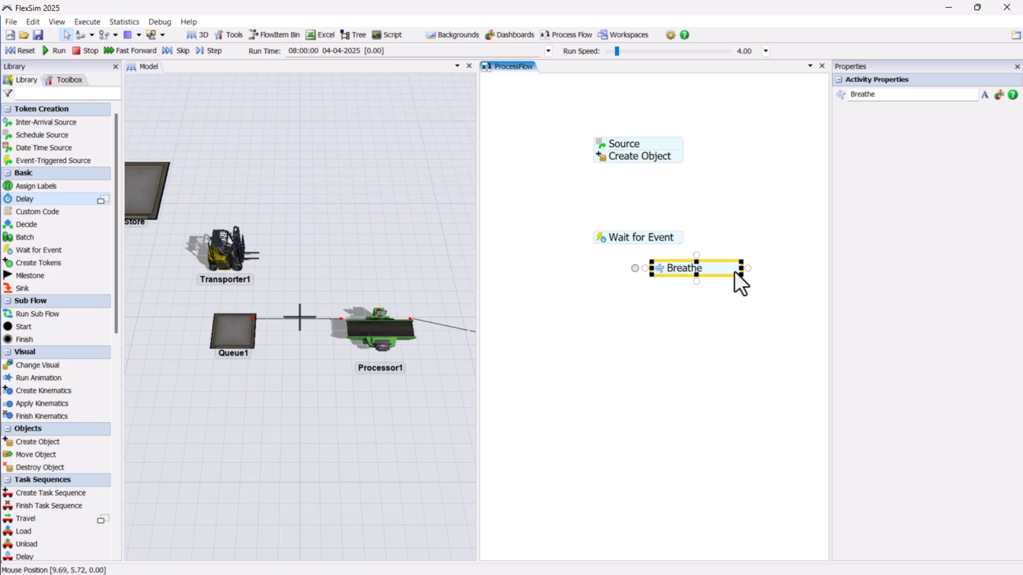
drag(735, 270, 679, 258)
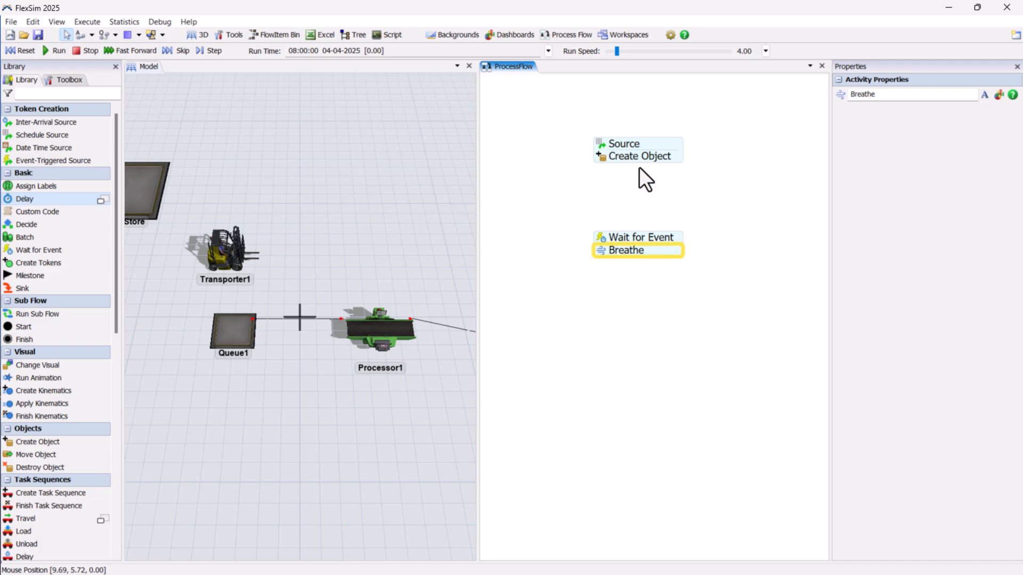
- Connect the Source and Create Object block to the Wait for Event block
click(645, 180)
drag(638, 155, 638, 240)
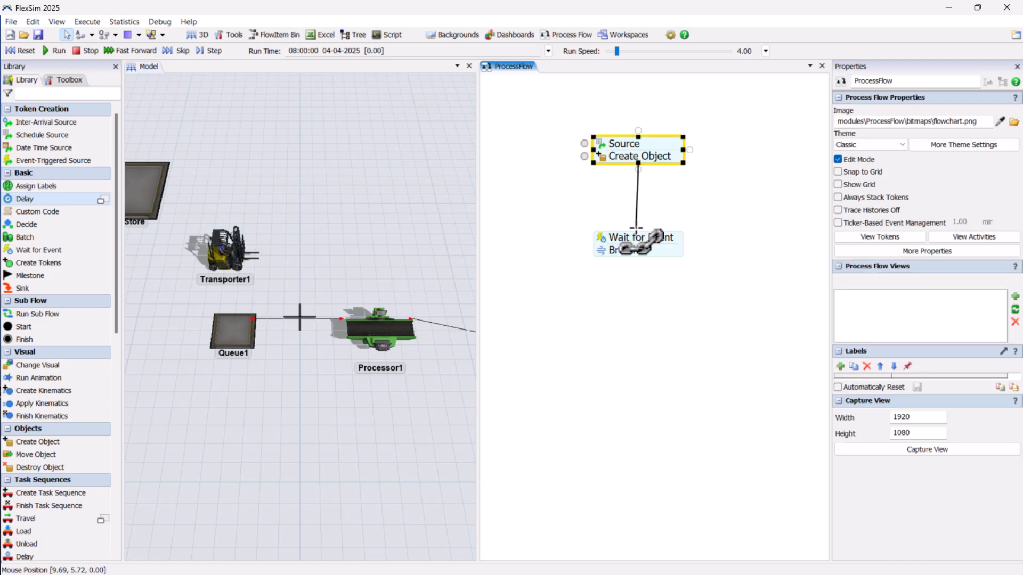
click(634, 292)
scroll(48, 482, down, 2)
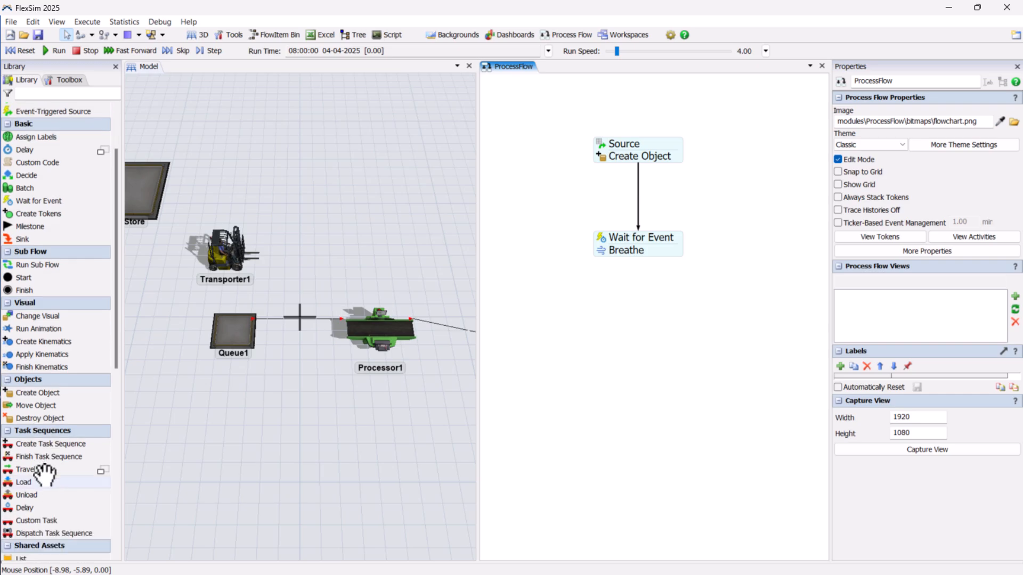
- Add a Resource shared asset beside the flow, plus separate Acquire and Release activities below the Wait for Event block
scroll(45, 474, down, 10)
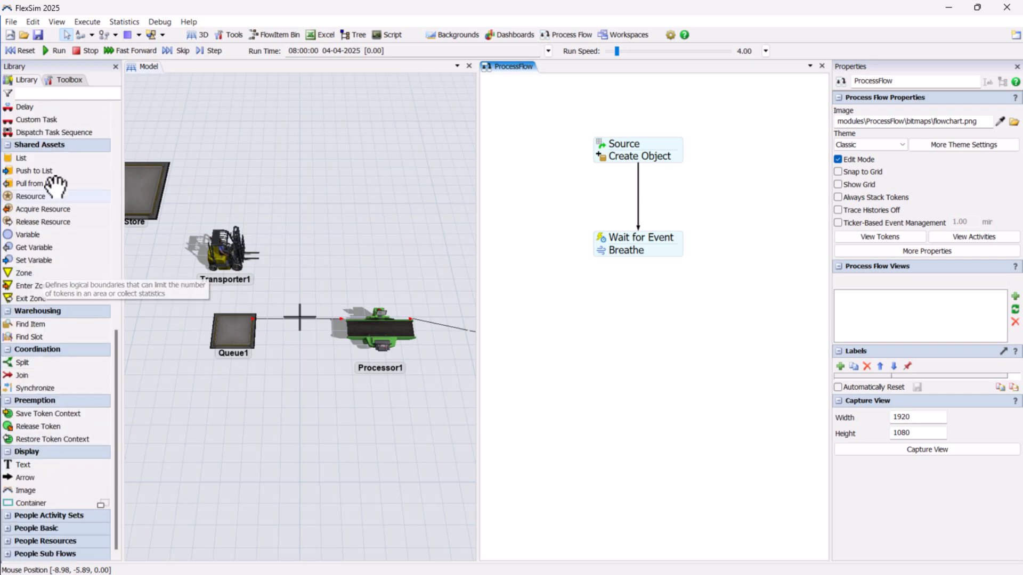
drag(50, 194, 738, 282)
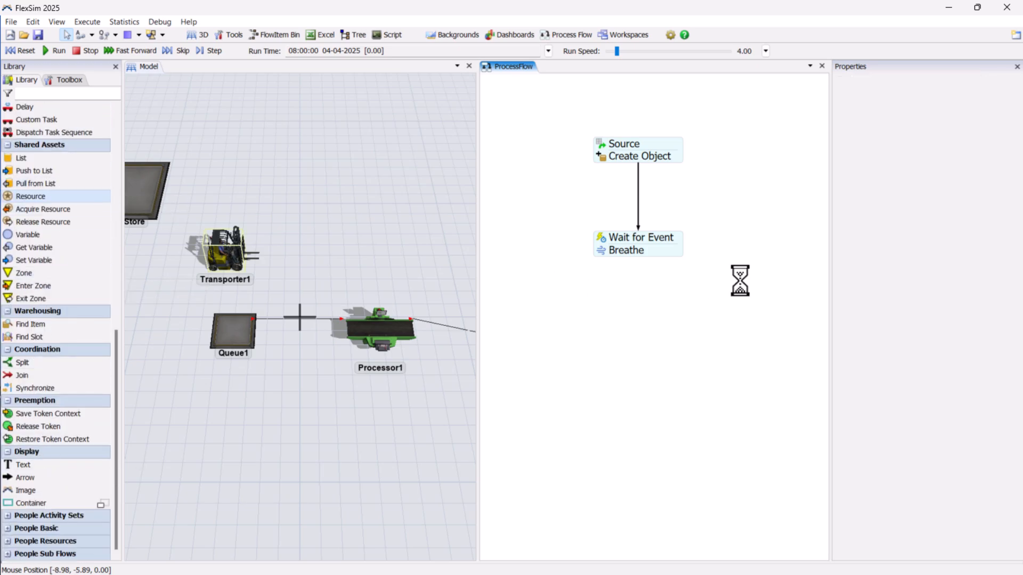
drag(40, 209, 639, 319)
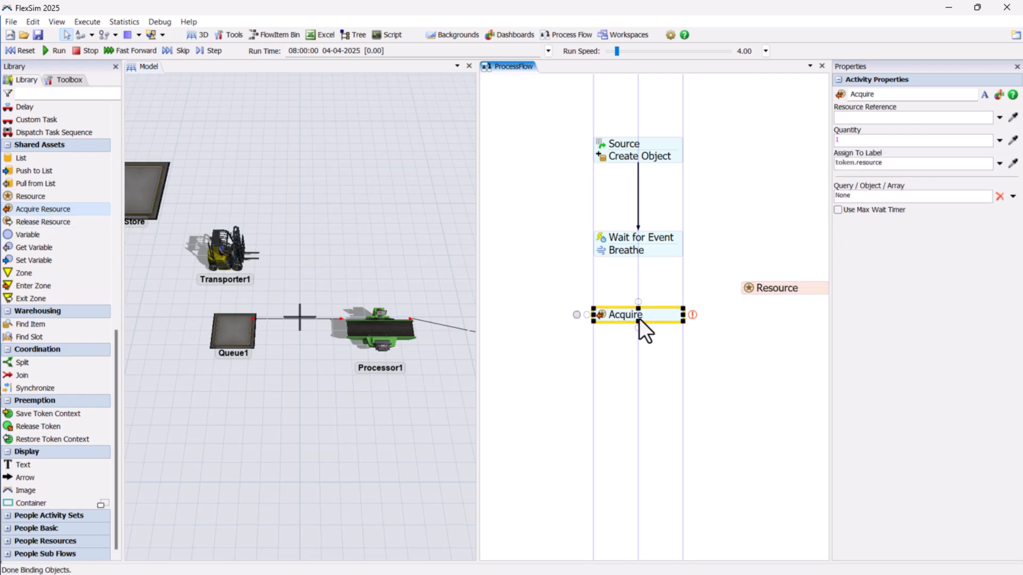
drag(46, 219, 606, 384)
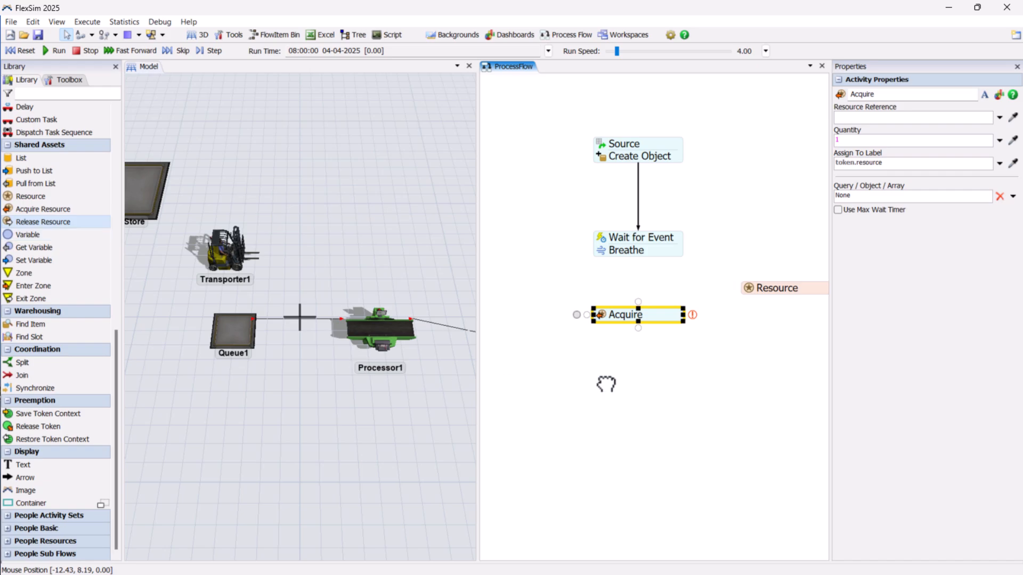
drag(701, 398, 673, 376)
- Set the Resource's reference to Transporter1 by sampling it in the 3D model
click(748, 291)
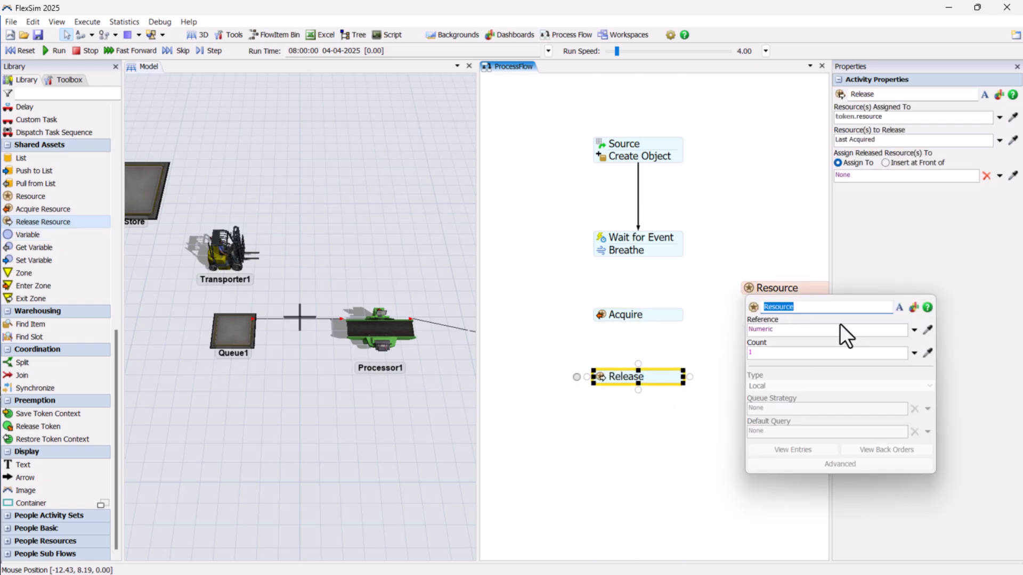
click(928, 330)
click(228, 267)
click(283, 271)
- Link the Acquire activity to the Resource shared asset
click(676, 314)
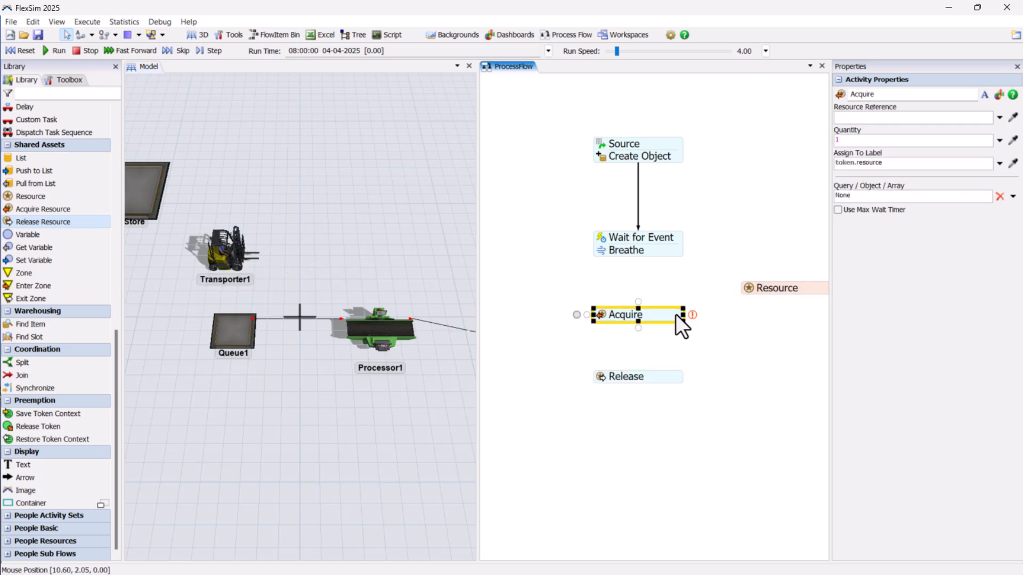
drag(691, 314, 744, 288)
click(718, 324)
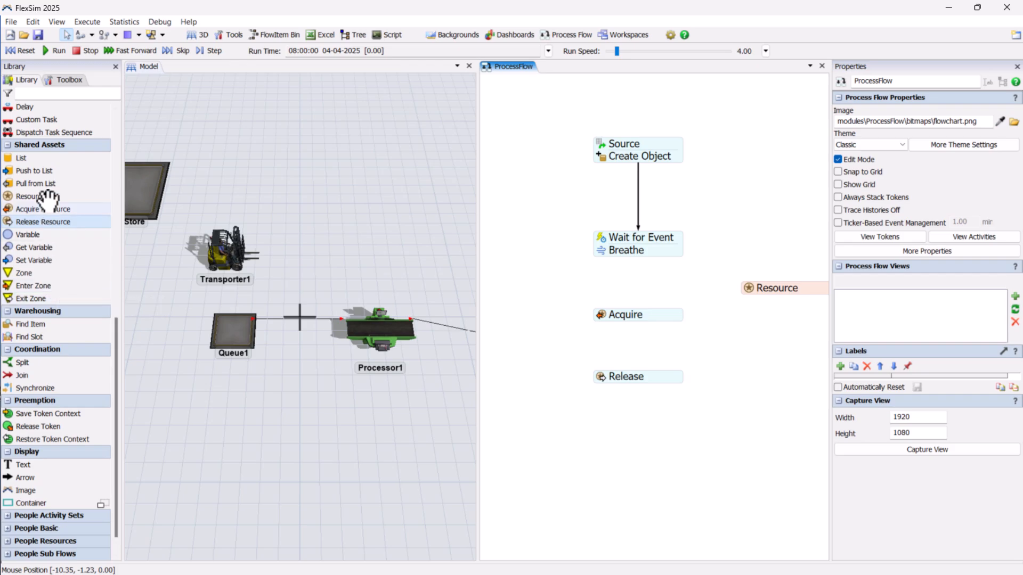
- Attach a Load activity directly beneath Acquire and set its executer to token.resource
scroll(47, 200, up, 3)
scroll(47, 200, up, 2)
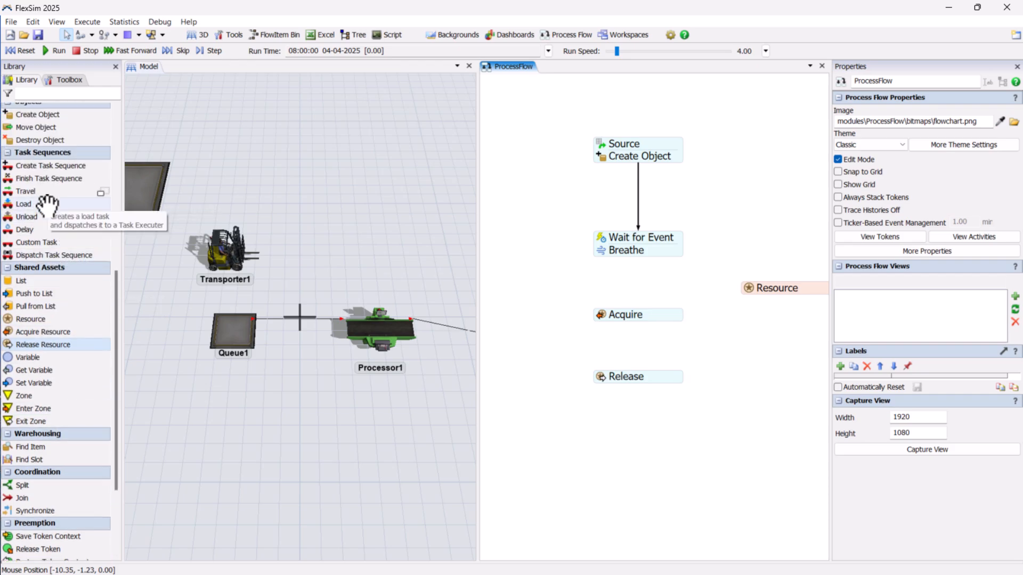
drag(47, 204, 578, 326)
drag(638, 354, 654, 334)
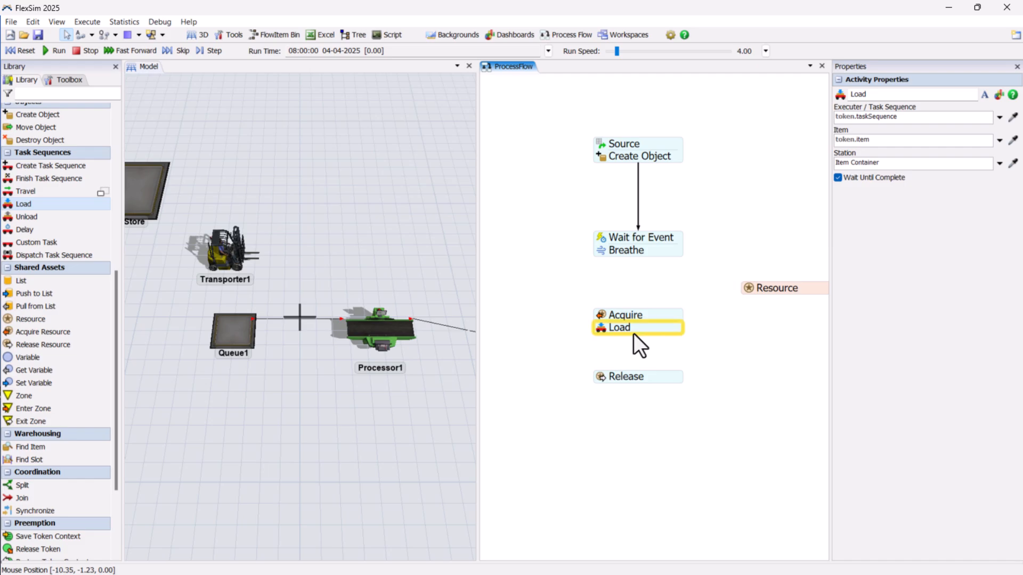
click(605, 328)
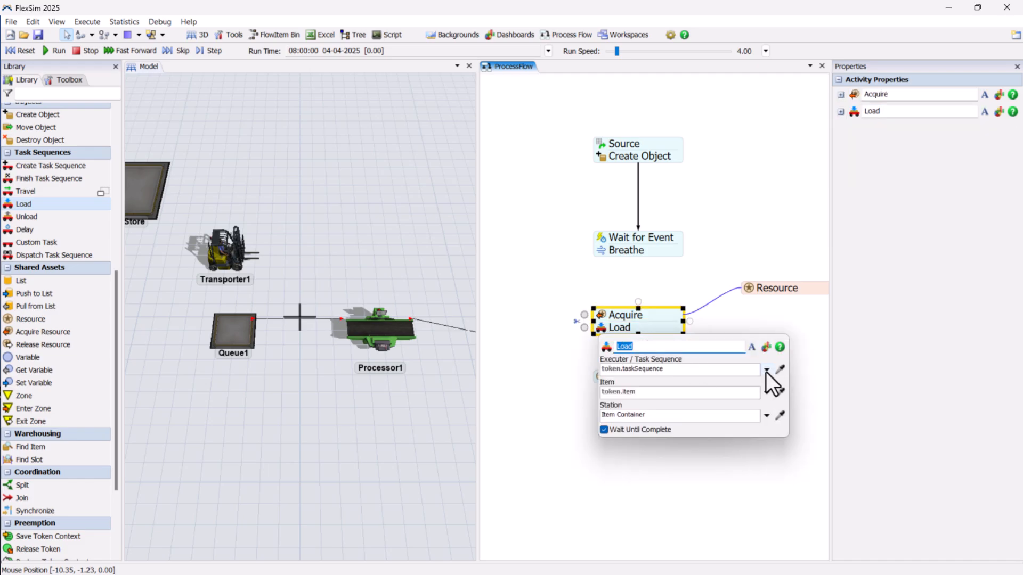
click(766, 369)
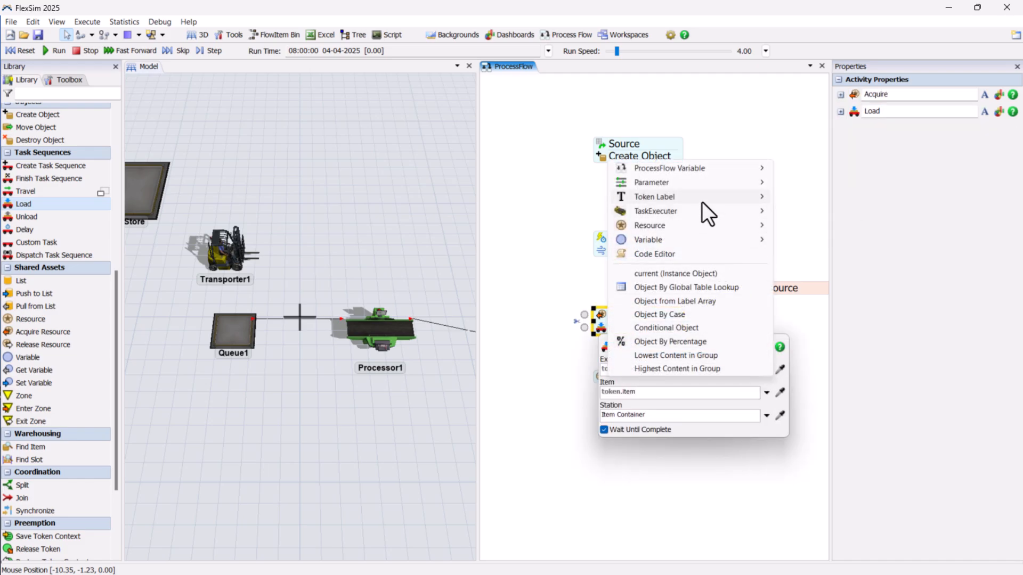
mouse_move(702, 201)
click(808, 210)
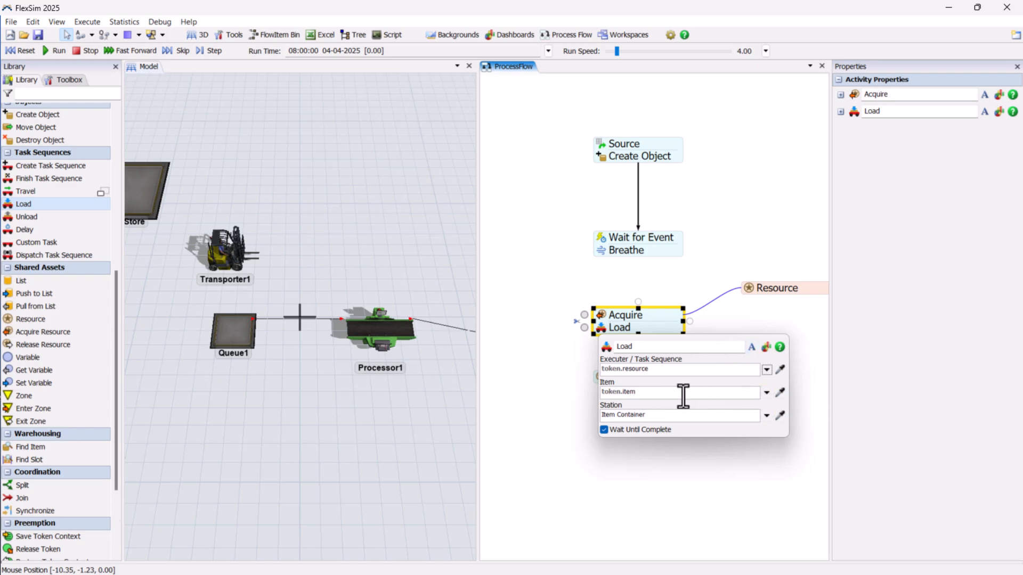
- Set the Load activity's item to Model.find("Store").first
drag(683, 395, 597, 394)
click(780, 392)
click(147, 191)
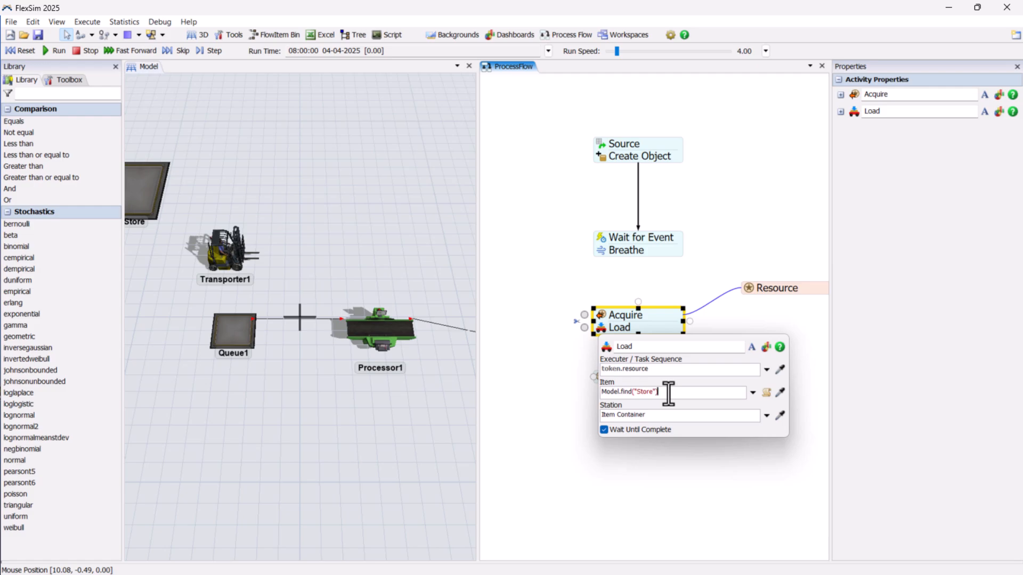
click(668, 394)
text(.fi)
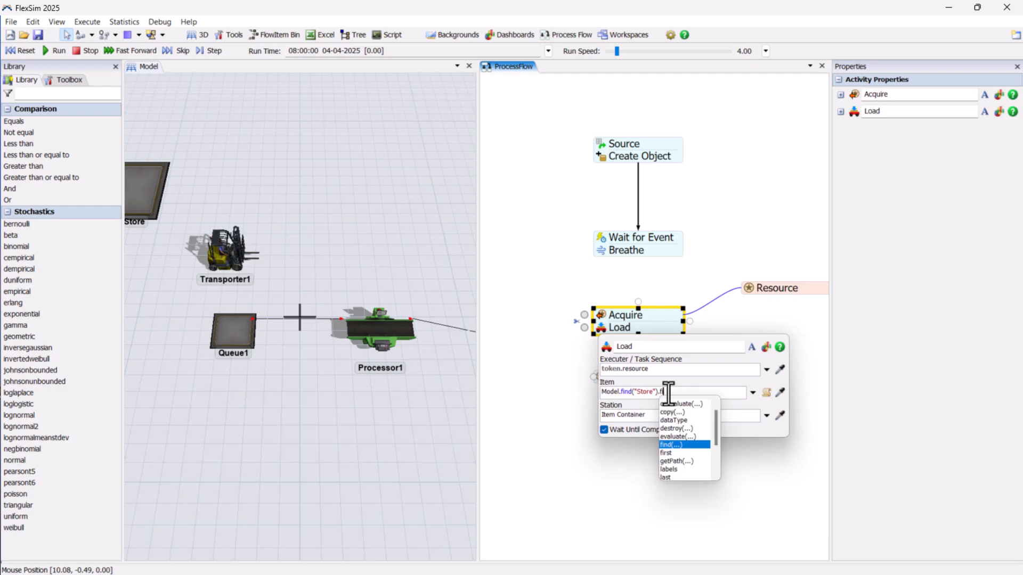
text(r)
key(Return)
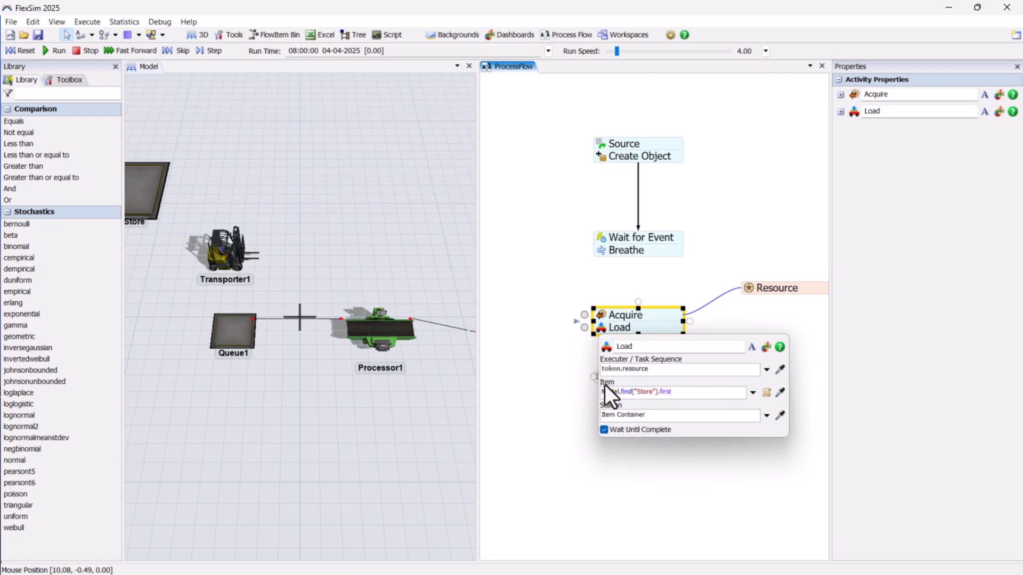
click(560, 367)
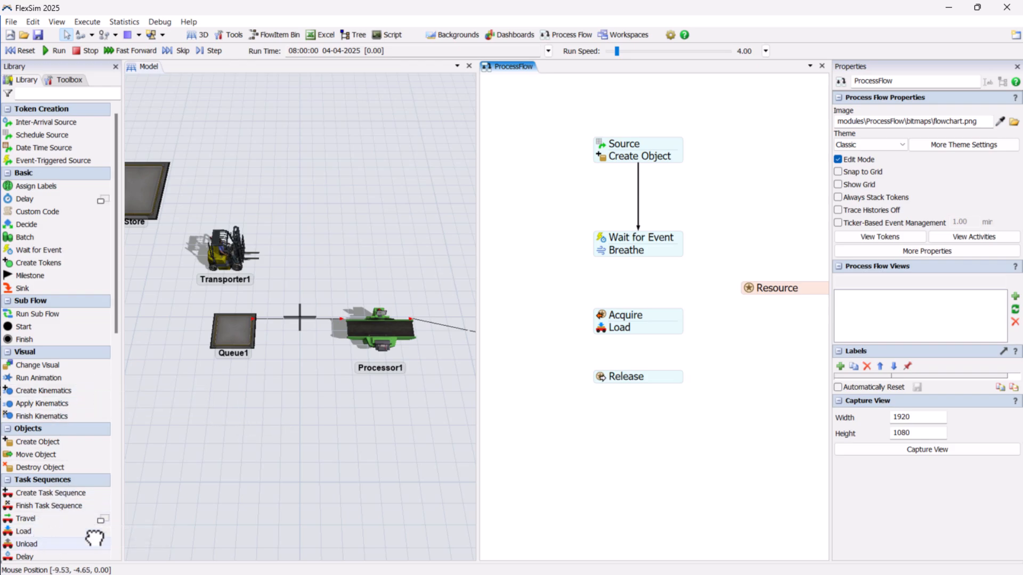
- Attach an Unload activity directly beneath Load and set its executer to token.resource
click(26, 544)
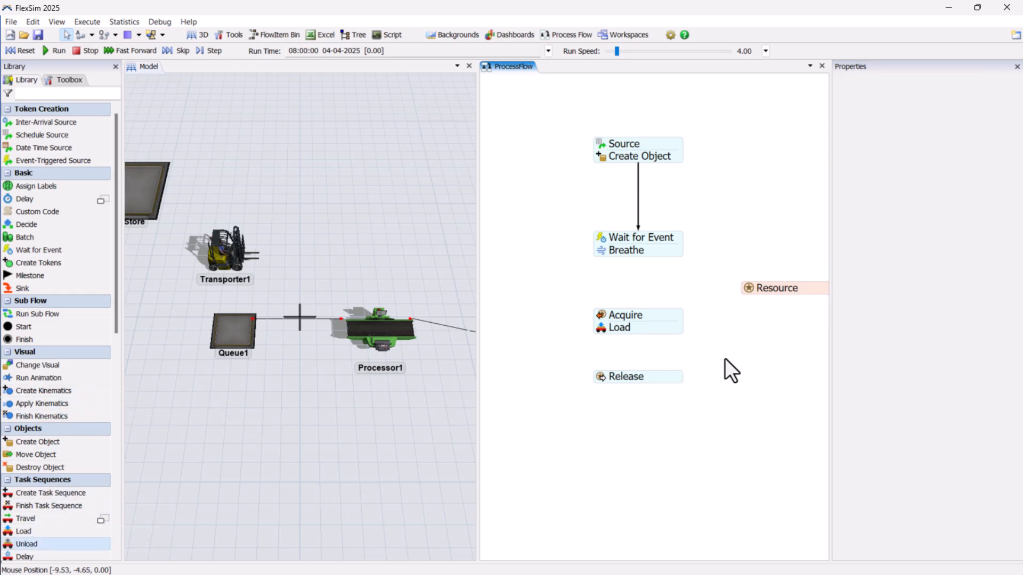
click(725, 358)
drag(730, 353, 666, 344)
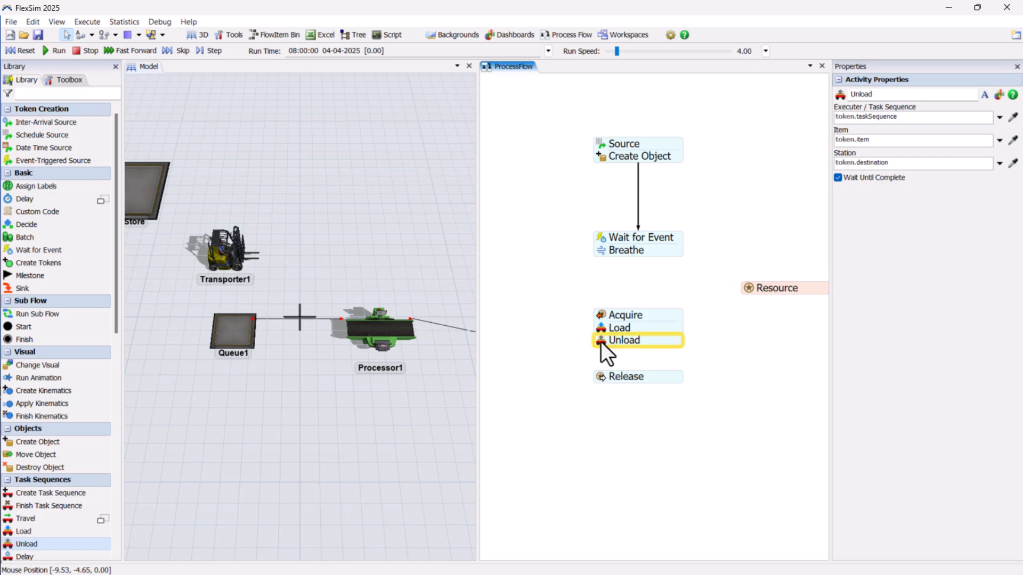
click(766, 382)
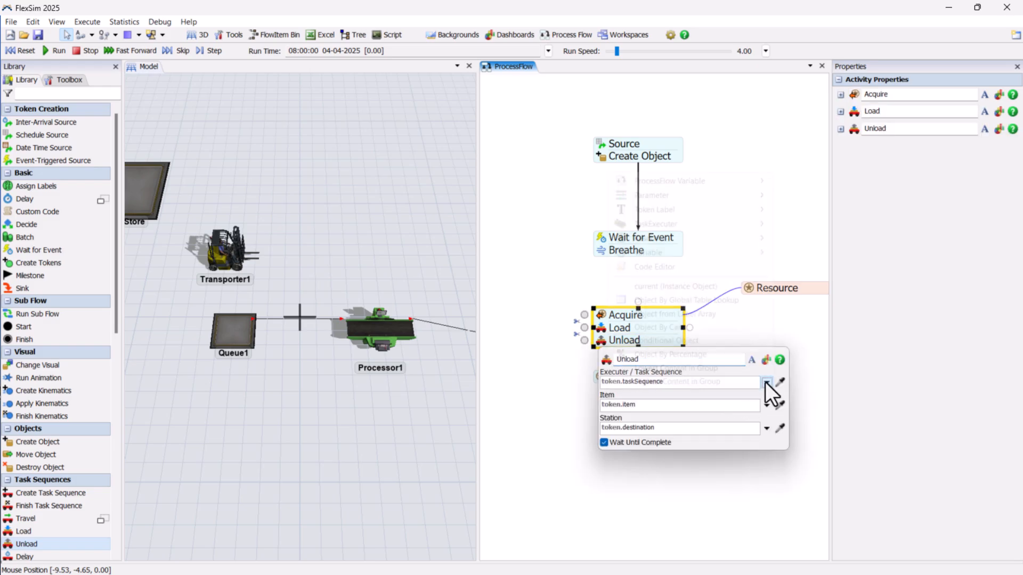
mouse_move(724, 208)
click(823, 224)
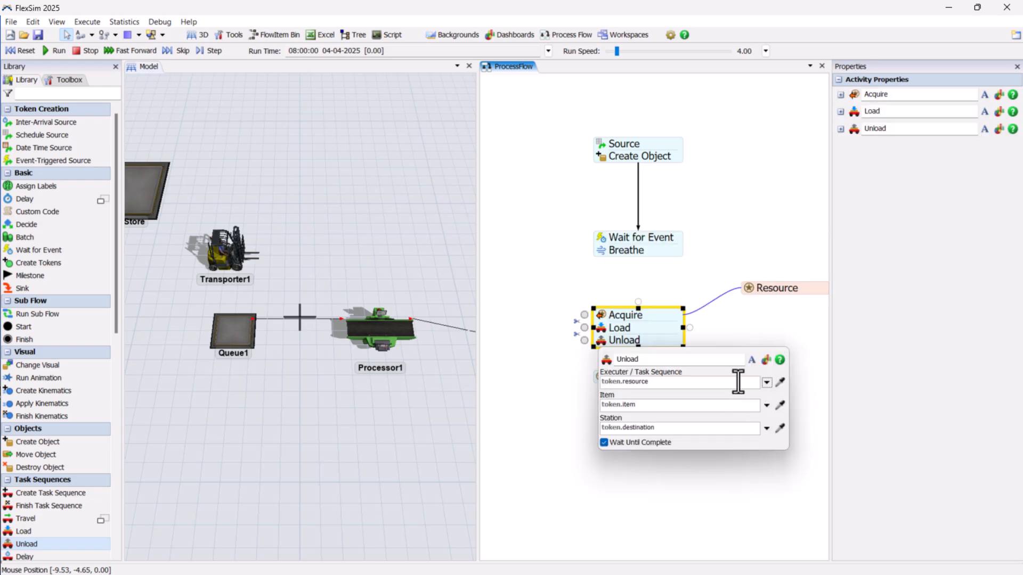
- Set the Unload activity's item to token.resource.first
drag(666, 382, 558, 386)
key(ctrl+c)
drag(646, 408, 557, 395)
key(ctrl+v)
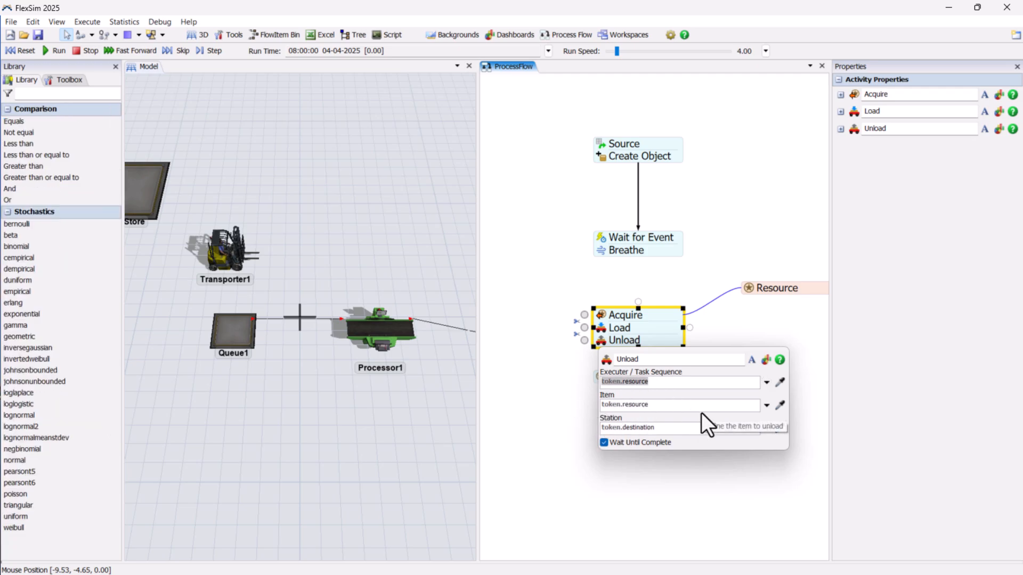
text(.firs)
key(Return)
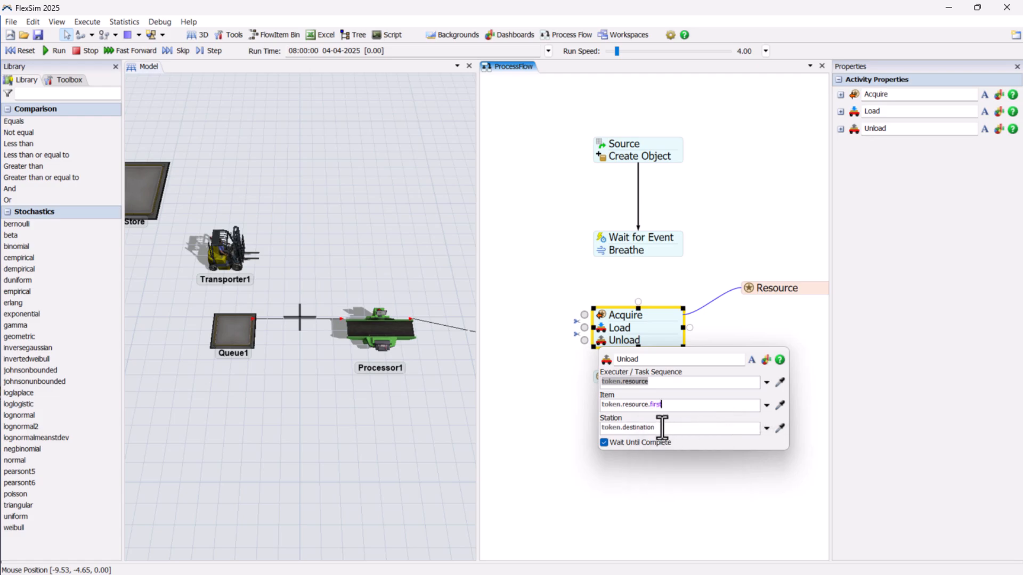
- Set the Unload activity's station to Queue1 by sampling it in the 3D model
drag(662, 428, 598, 428)
click(781, 429)
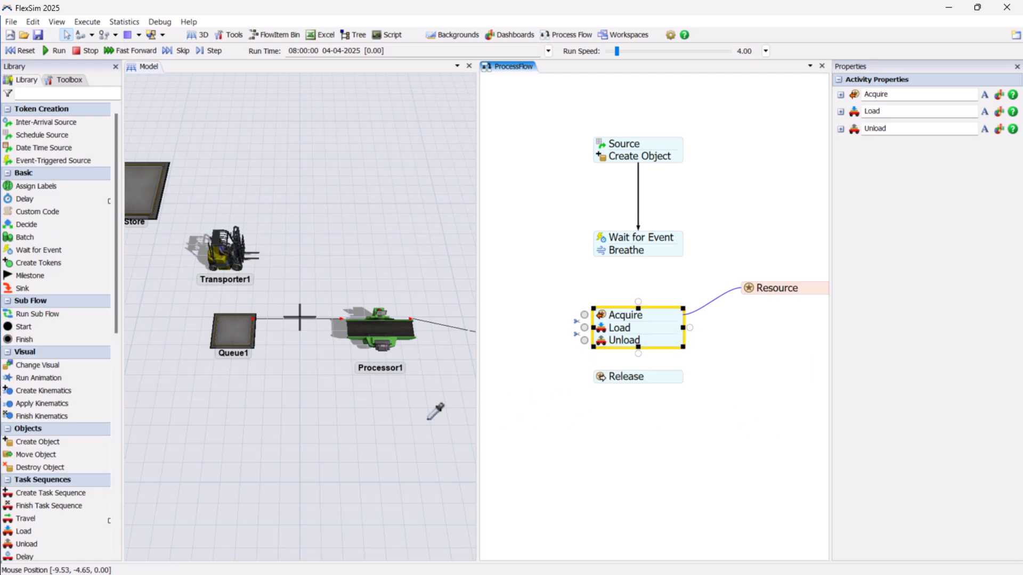
click(259, 340)
click(572, 389)
click(572, 389)
- Stack Release and a new Decide activity beneath Unload, and connect the Wait for Event block to the Acquire block
drag(660, 377, 630, 353)
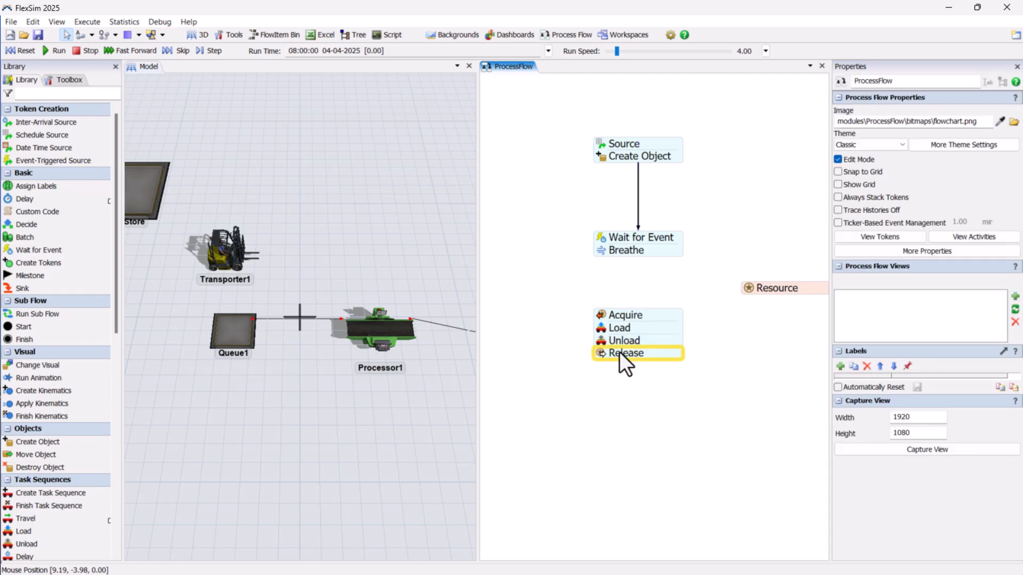
click(568, 365)
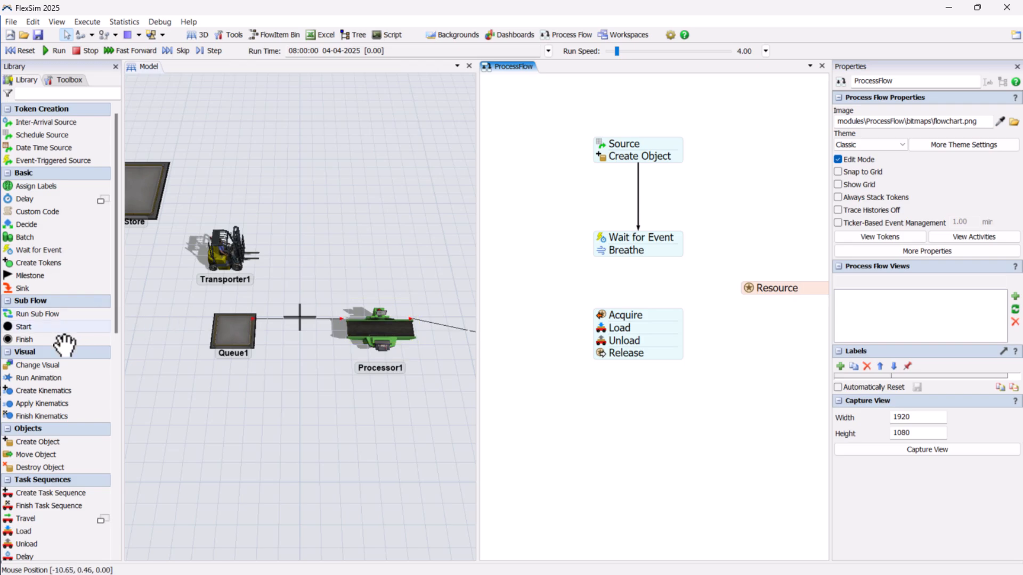
drag(29, 225, 650, 408)
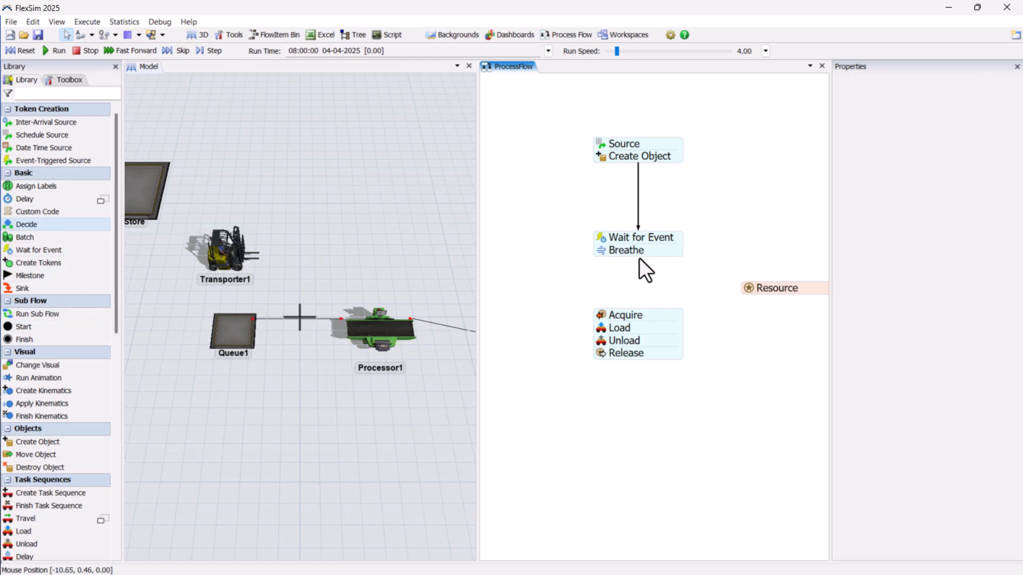
drag(639, 259, 650, 324)
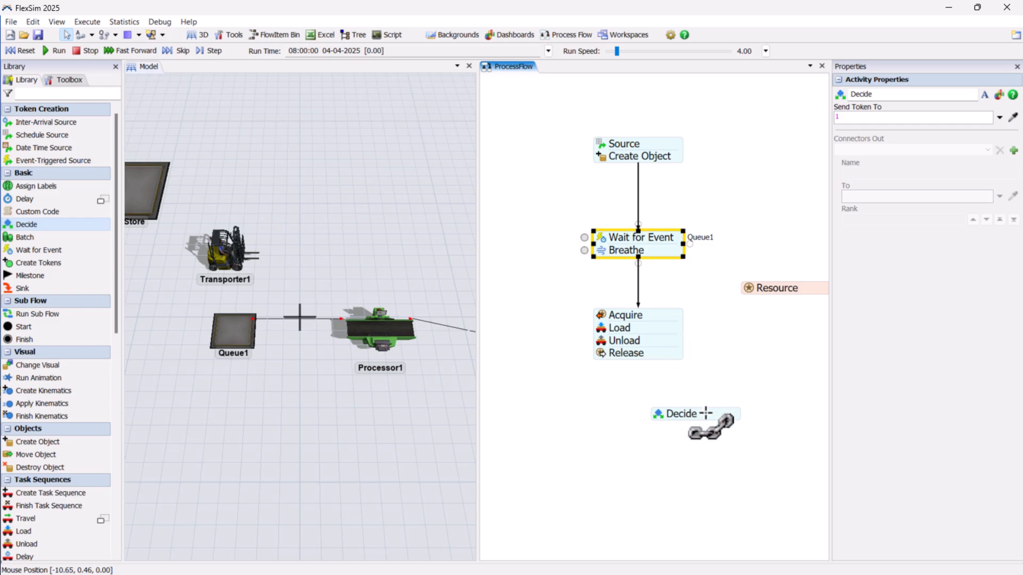
drag(707, 414, 654, 371)
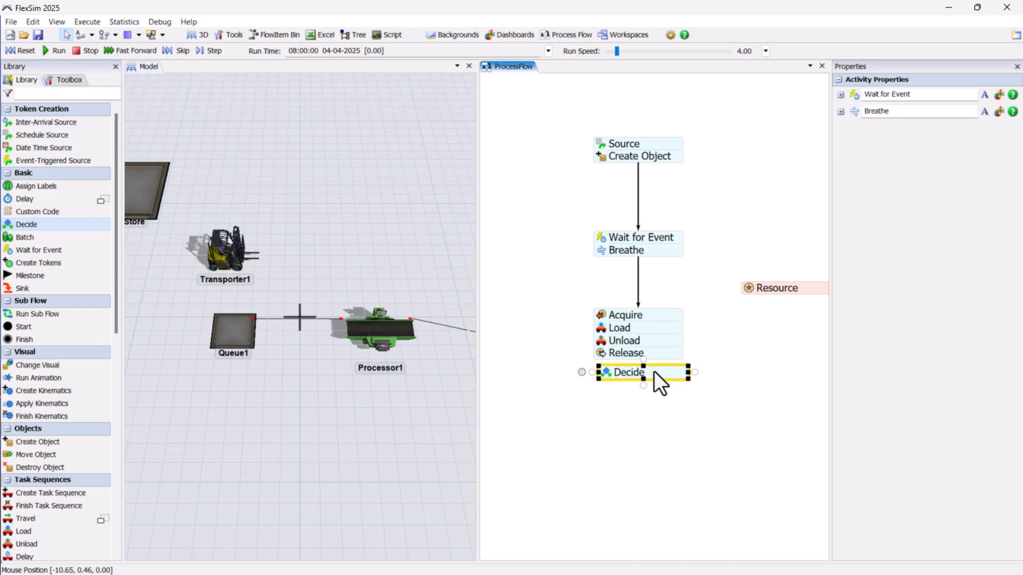
- Set the Decide activity to send tokens by a condition with separate true and false outputs
click(601, 368)
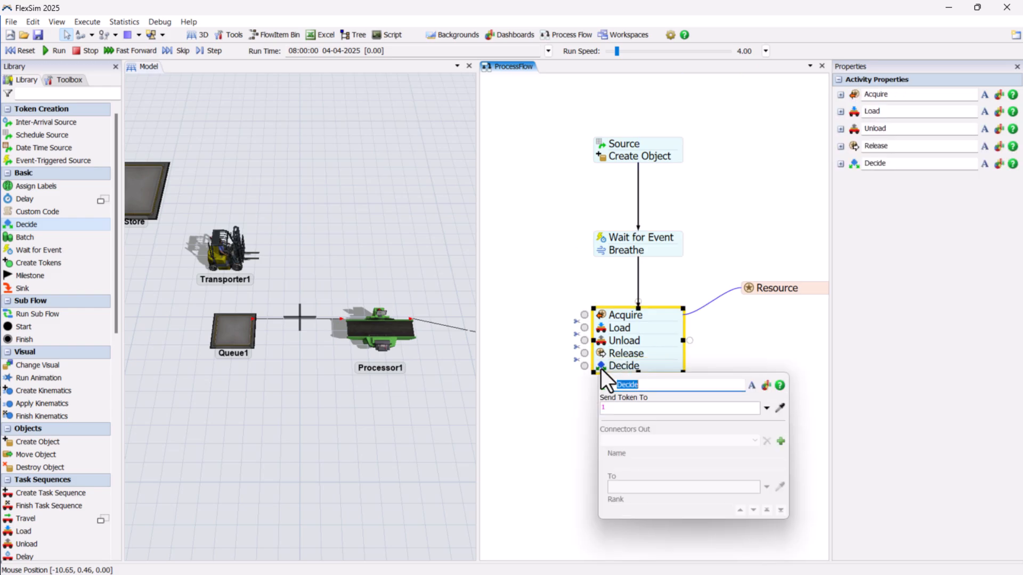
click(767, 408)
click(730, 286)
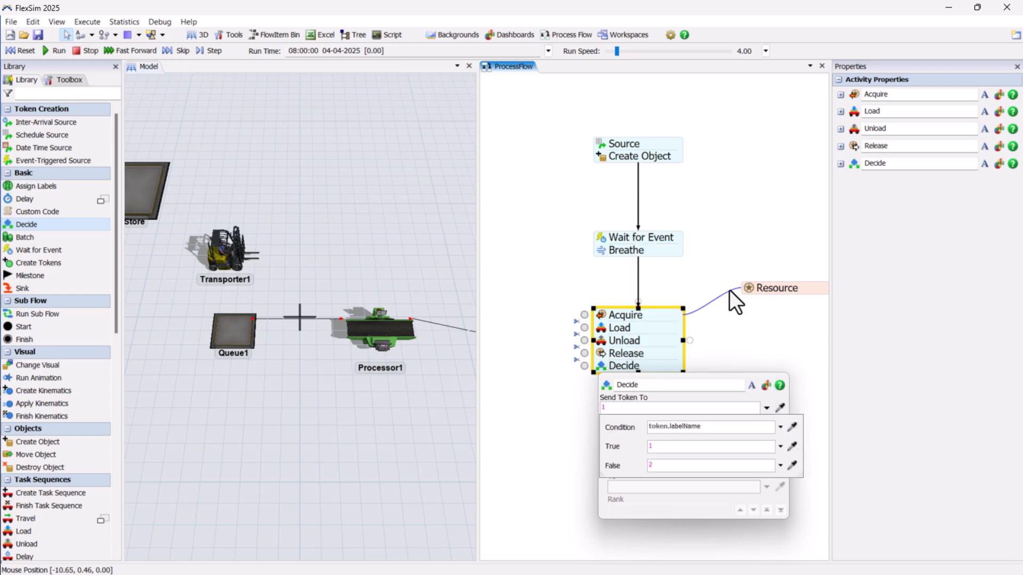
drag(707, 429, 626, 429)
click(791, 427)
click(227, 335)
click(282, 345)
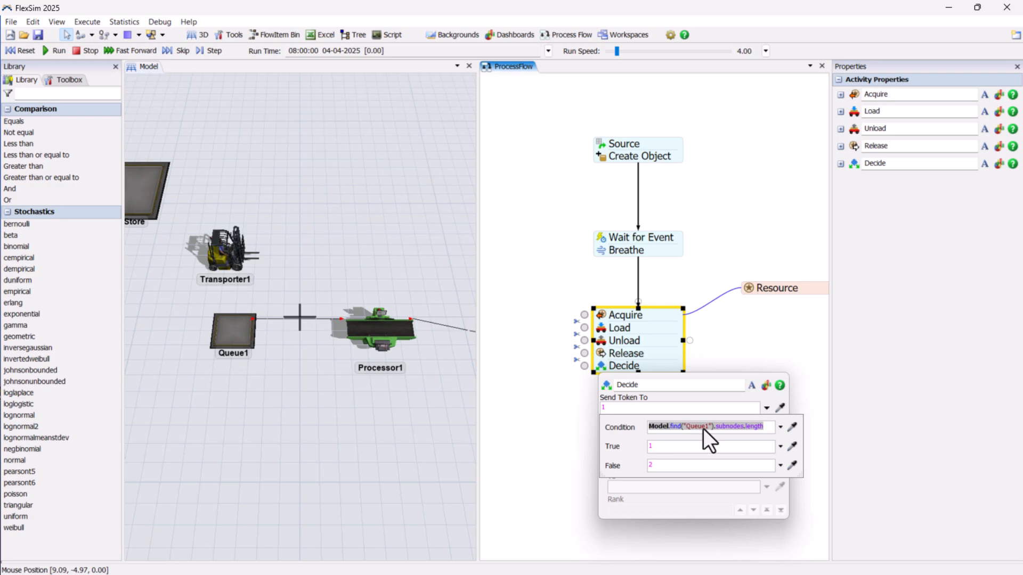
key(BackSpace)
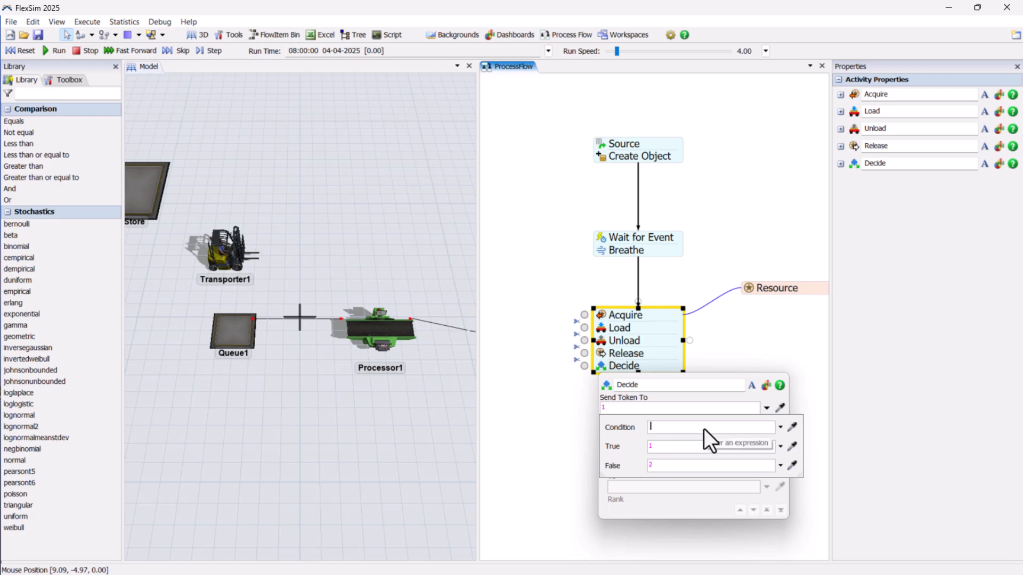
- Set the Decide condition to Model.find("Queue1").subnodes.length < 18, sampling the content expression from Queue1
click(792, 428)
click(226, 333)
click(267, 341)
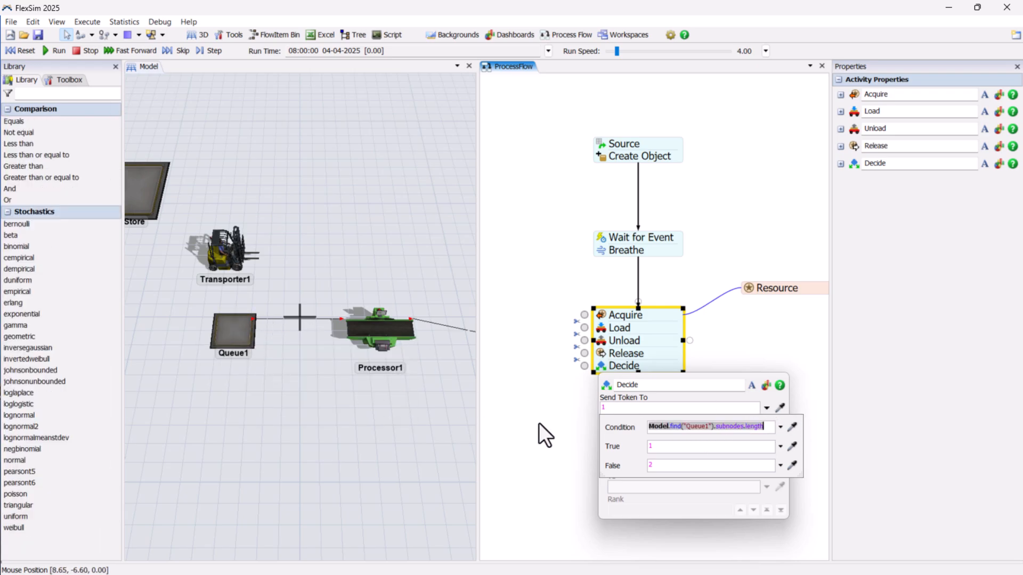
click(769, 429)
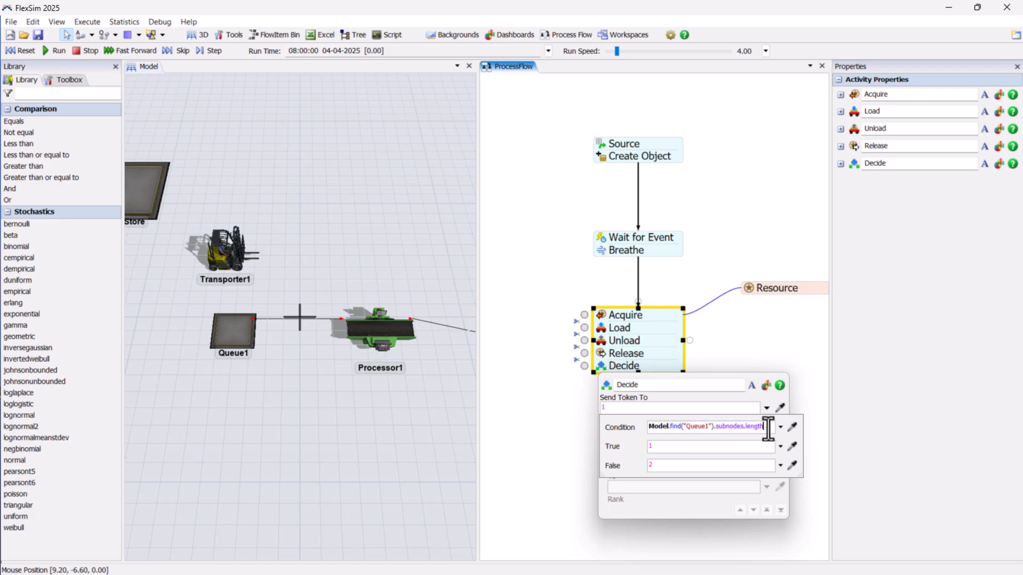
text(< 18)
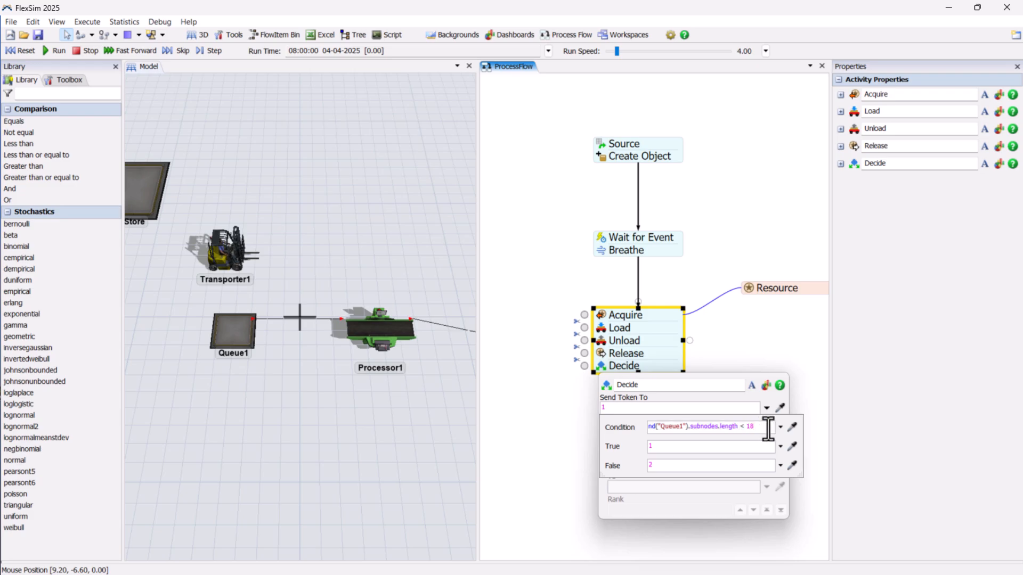
click(723, 328)
- Connect Decide's first output back to the Acquire block and its second output to the Wait for Event block
drag(619, 375, 674, 233)
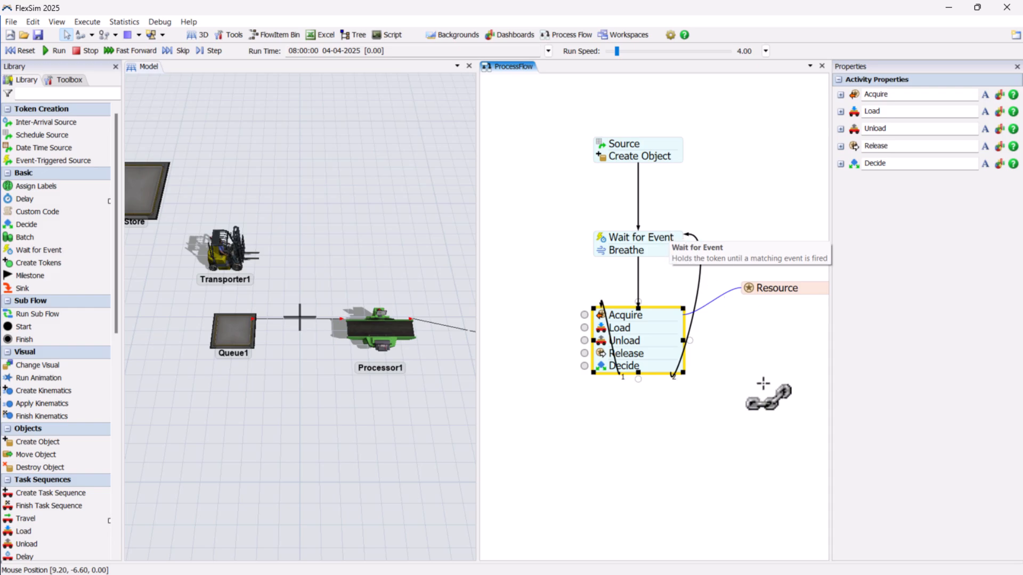
click(763, 384)
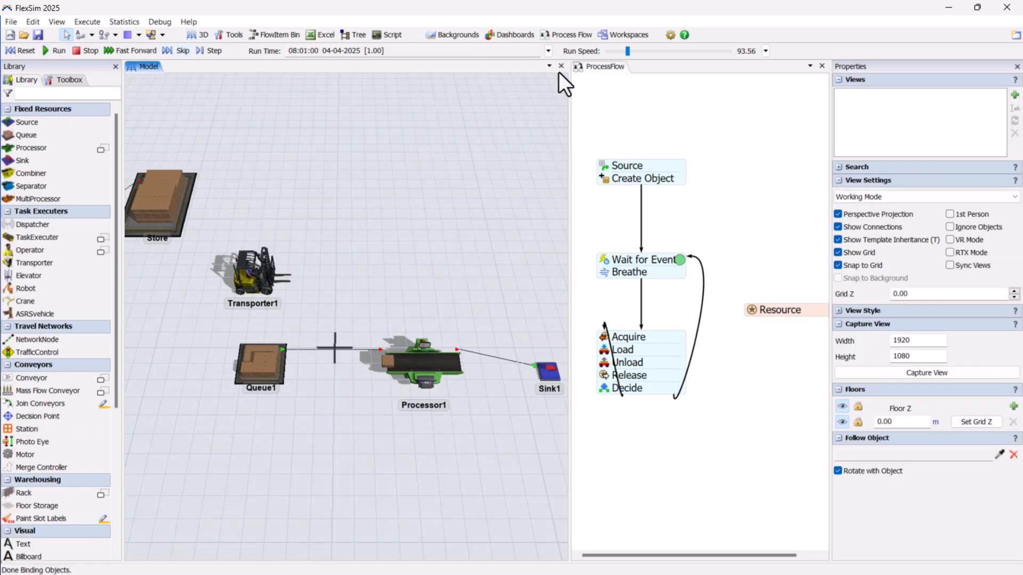
- Lower the run speed of the simulation to about 9.48 to watch the transporter replenish Queue1
mouse_move(628, 48)
mouse_down()
mouse_move(642, 52)
mouse_move(619, 55)
mouse_up()
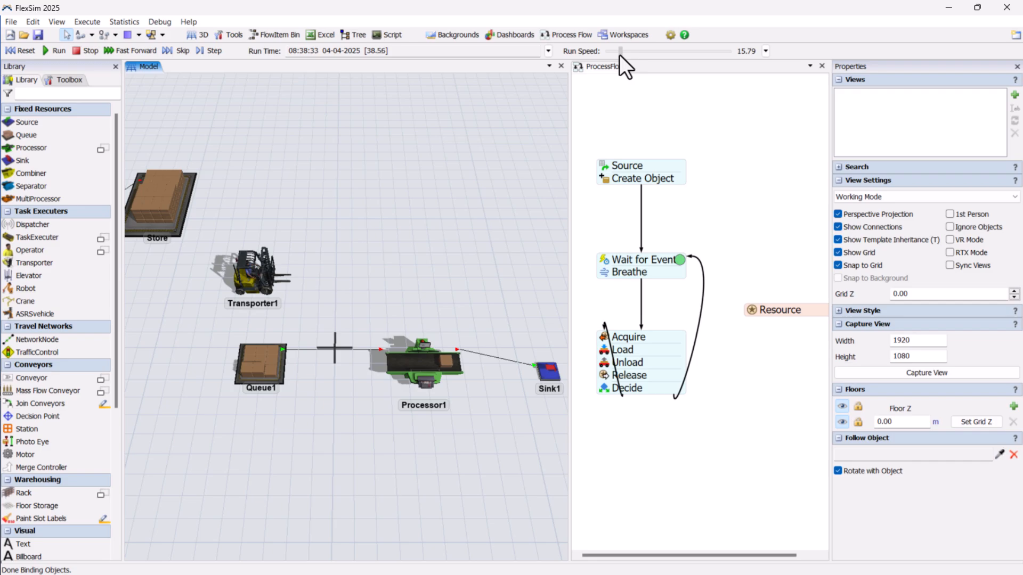
drag(620, 54, 621, 55)
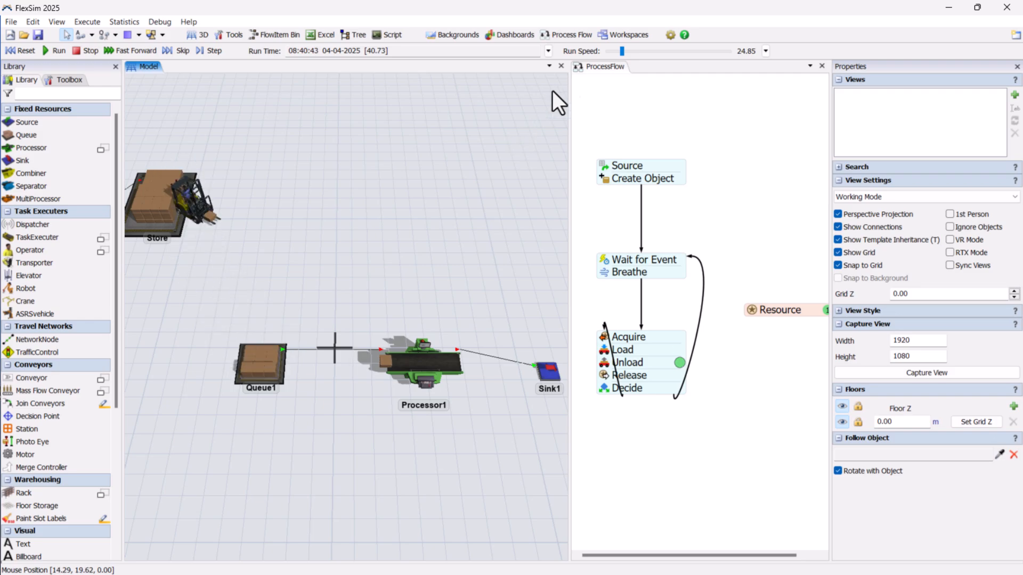
drag(614, 53, 613, 53)
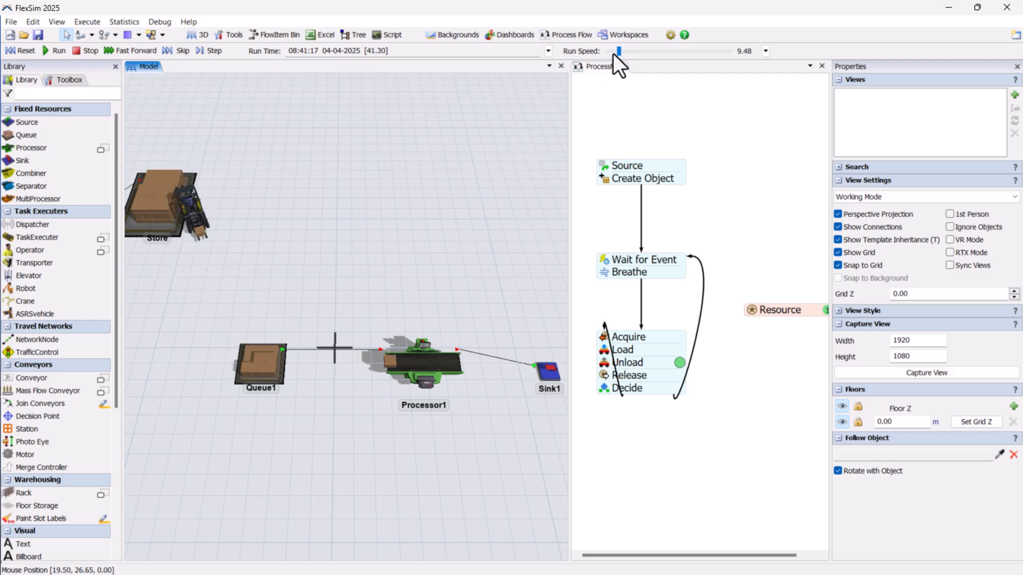